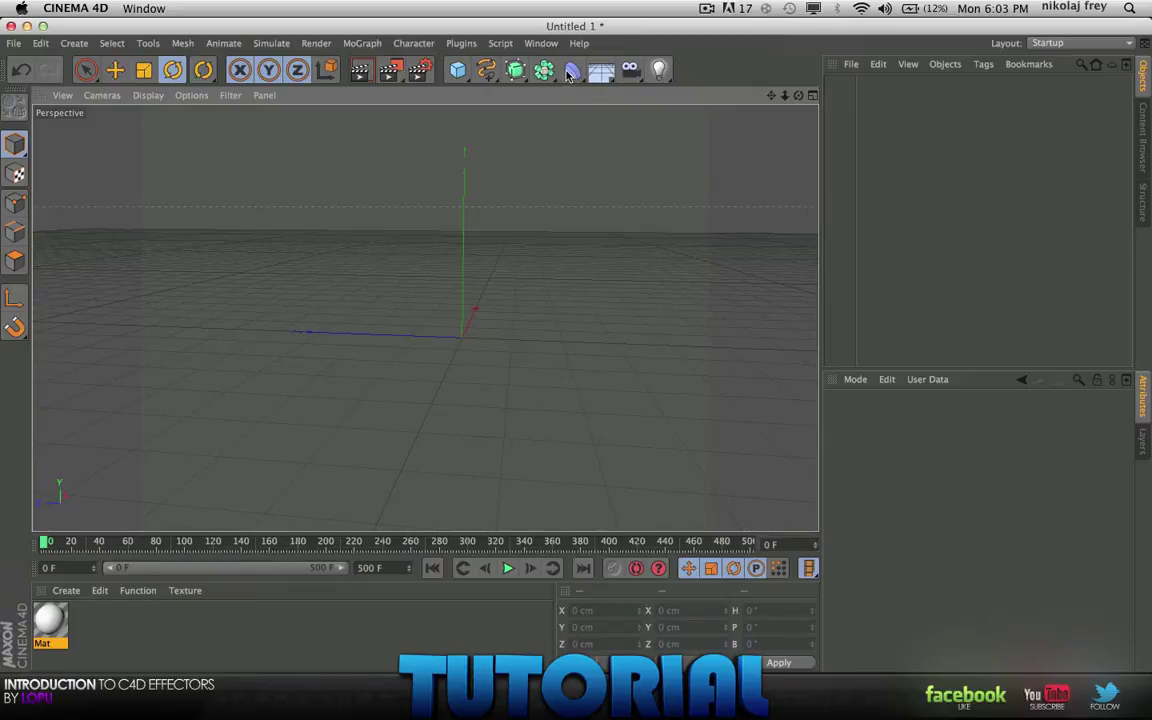
pyautogui.click(570, 70)
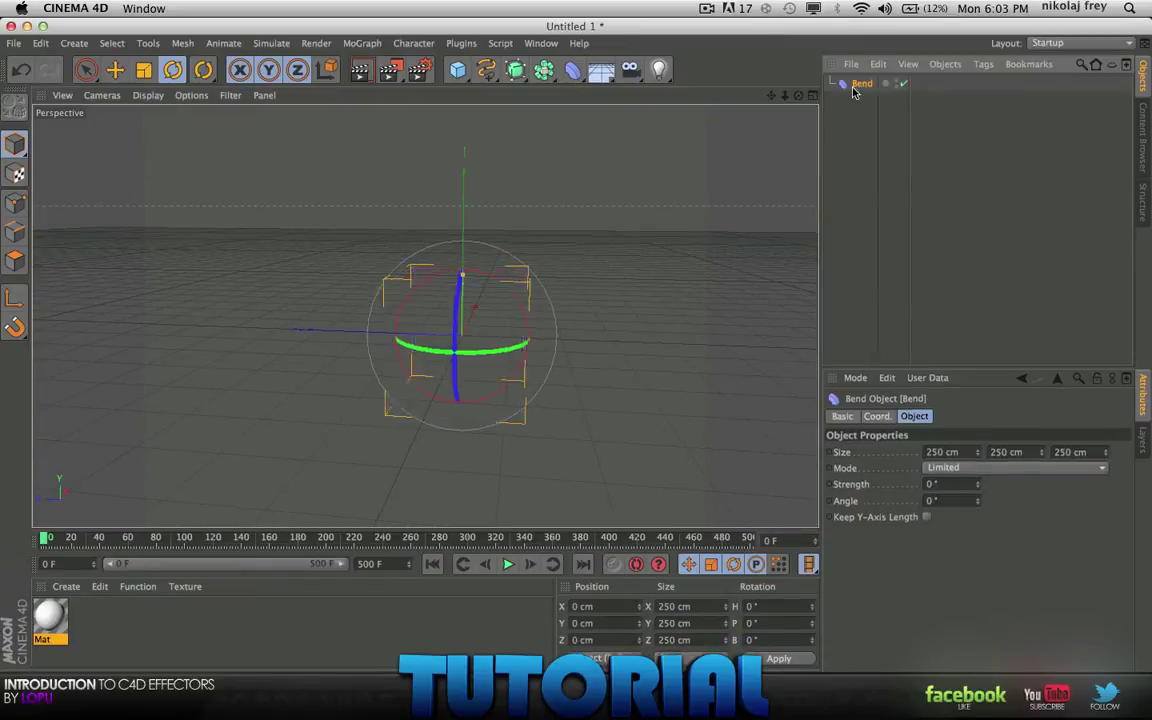
pyautogui.press('Delete')
pyautogui.click(572, 69)
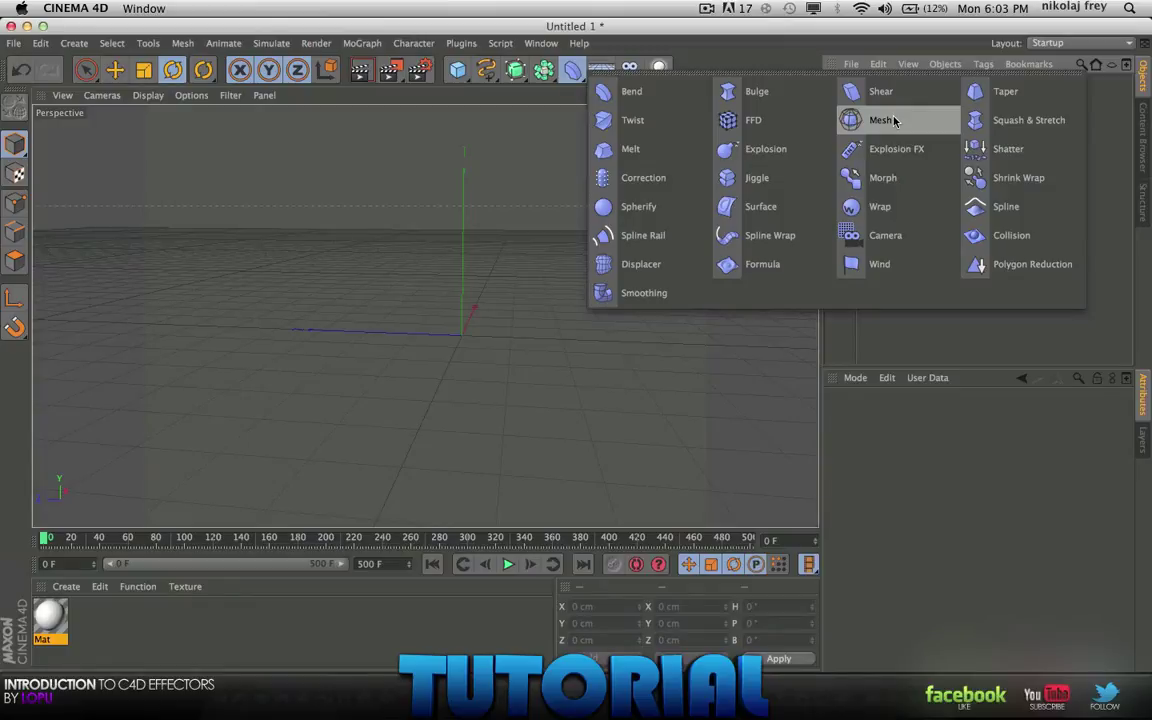
# Add a cube and move it to about X -72, Y 333, Z 497 cm.
pyautogui.click(458, 70)
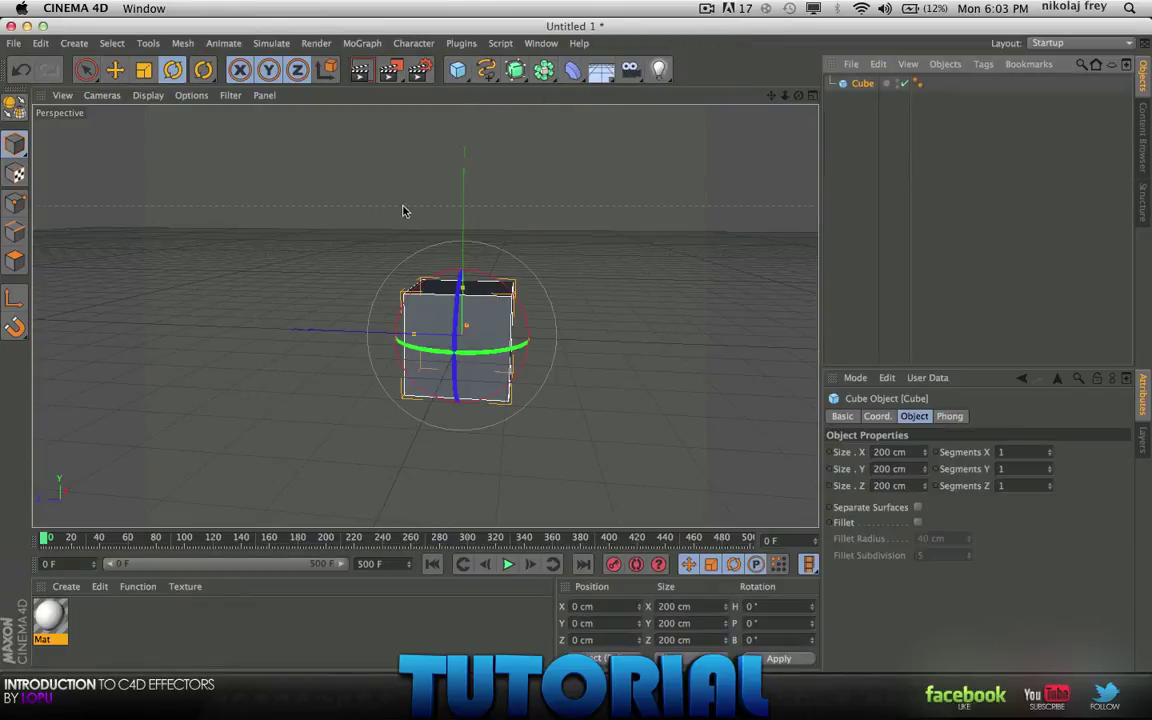
pyautogui.click(115, 69)
pyautogui.moveTo(343, 333); pyautogui.dragTo(130, 321)
pyautogui.moveTo(212, 223); pyautogui.dragTo(203, 66)
pyautogui.keyDown('alt'); pyautogui.moveTo(305, 467); pyautogui.dragTo(426, 522, button='middle'); pyautogui.keyUp('alt')
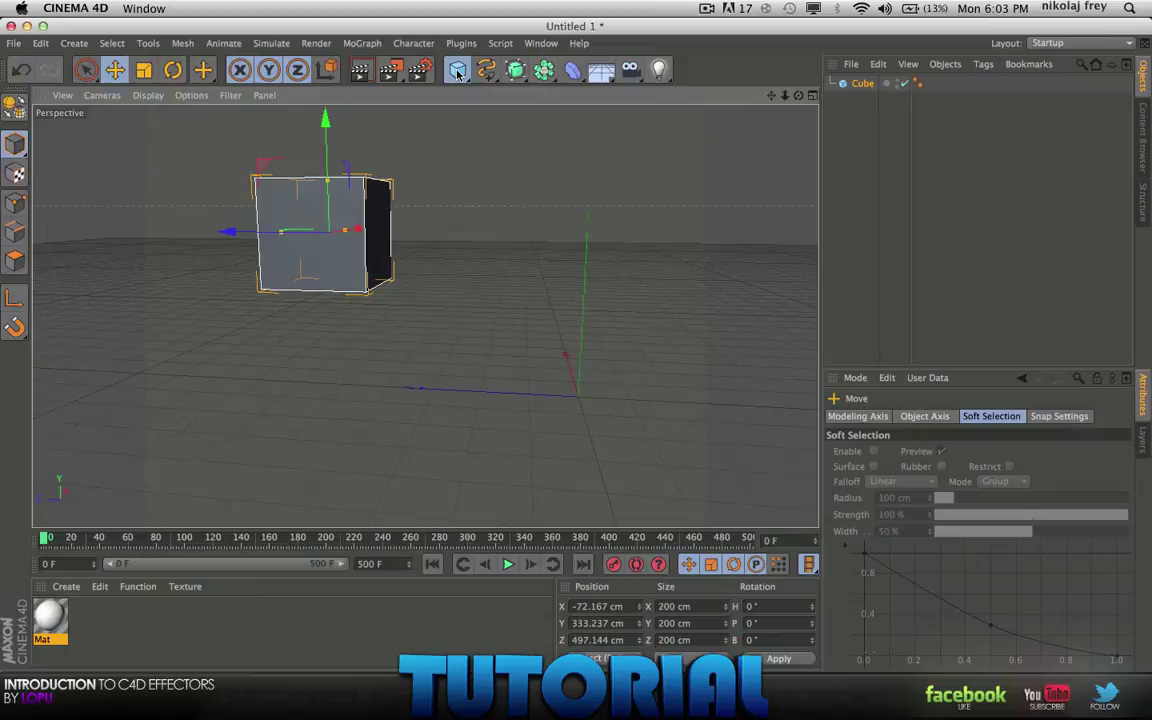
# Add a sphere and raise it to about Y 288 cm.
pyautogui.moveTo(457, 73); pyautogui.dragTo(709, 110)
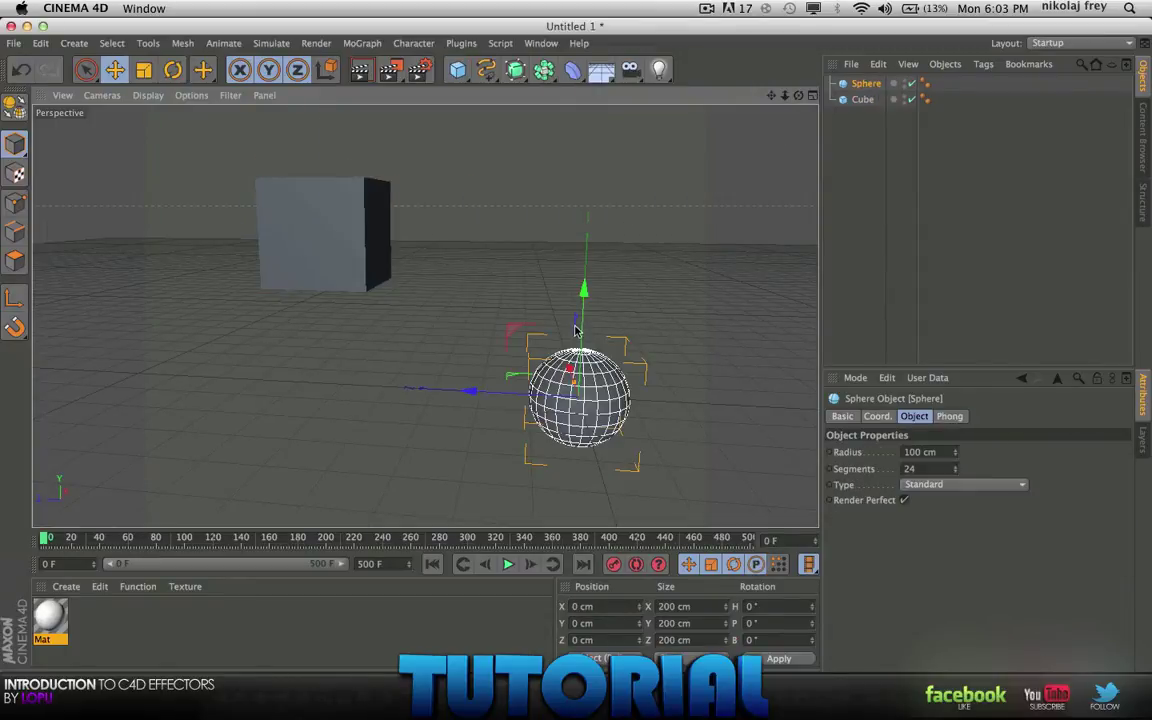
pyautogui.moveTo(575, 330); pyautogui.dragTo(577, 172)
pyautogui.keyDown('alt'); pyautogui.moveTo(506, 342); pyautogui.dragTo(252, 222); pyautogui.keyUp('alt')
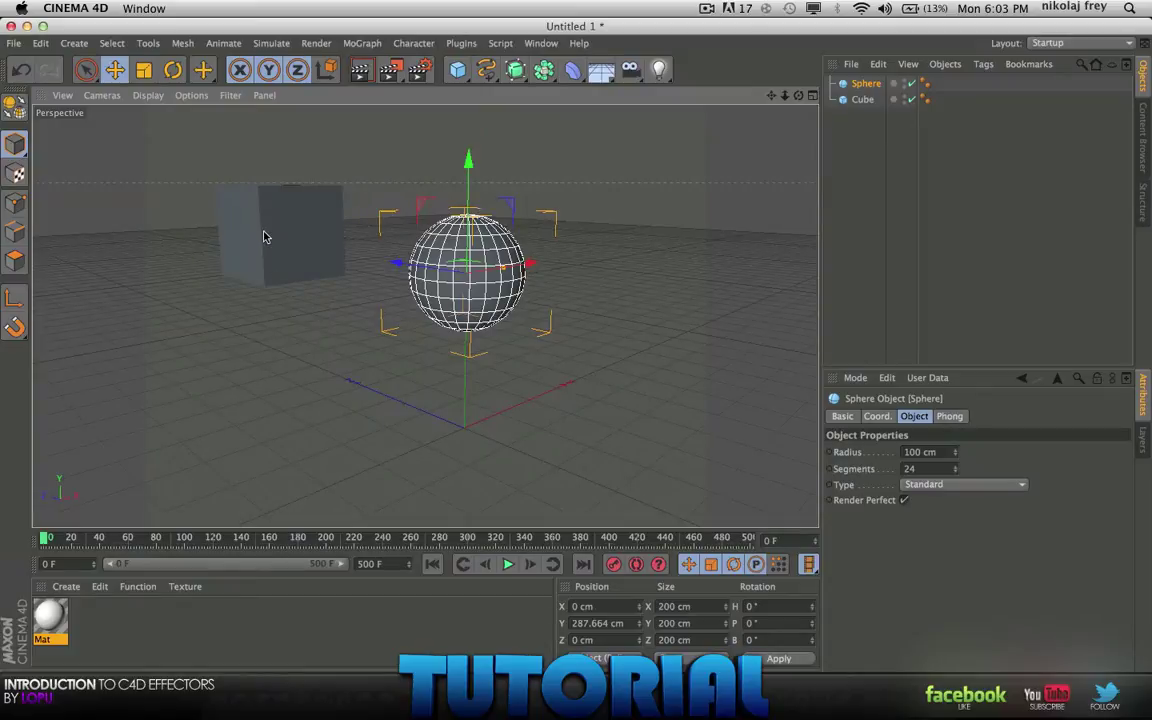
# Try to set the cube's X and Z positions to 0 cm.
pyautogui.click(263, 236)
pyautogui.click(452, 270)
pyautogui.click(300, 231)
pyautogui.click(585, 607)
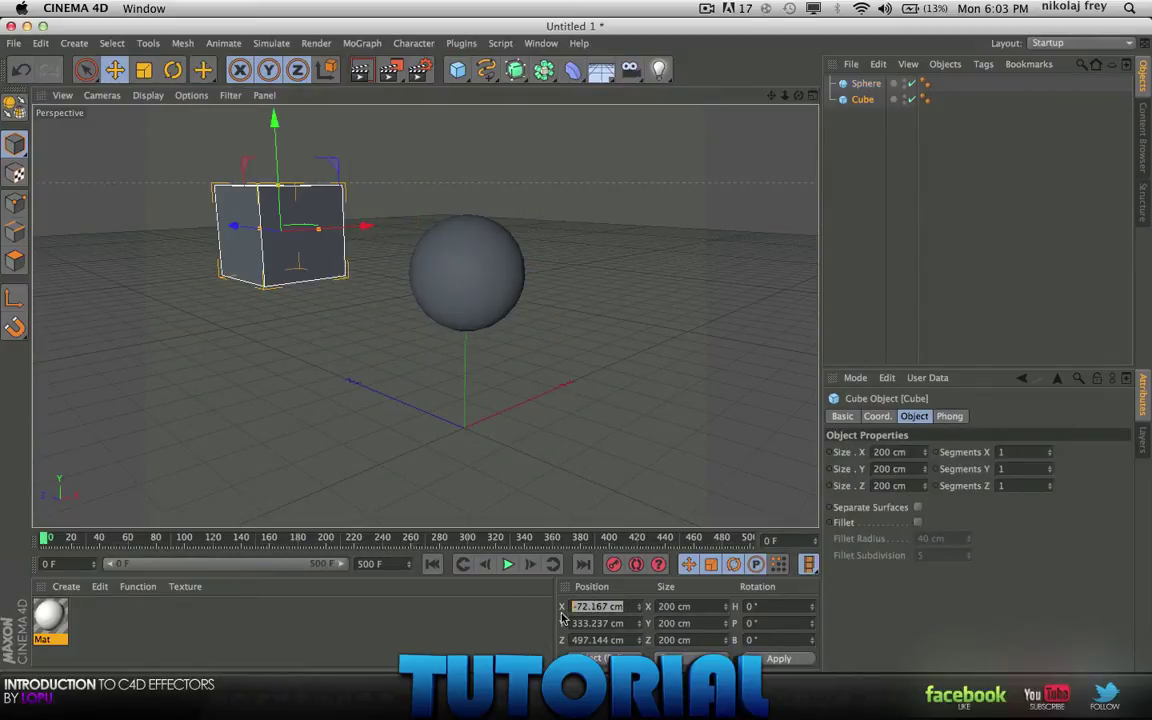
pyautogui.write('0')
pyautogui.moveTo(625, 640); pyautogui.dragTo(572, 640)
pyautogui.write('0')
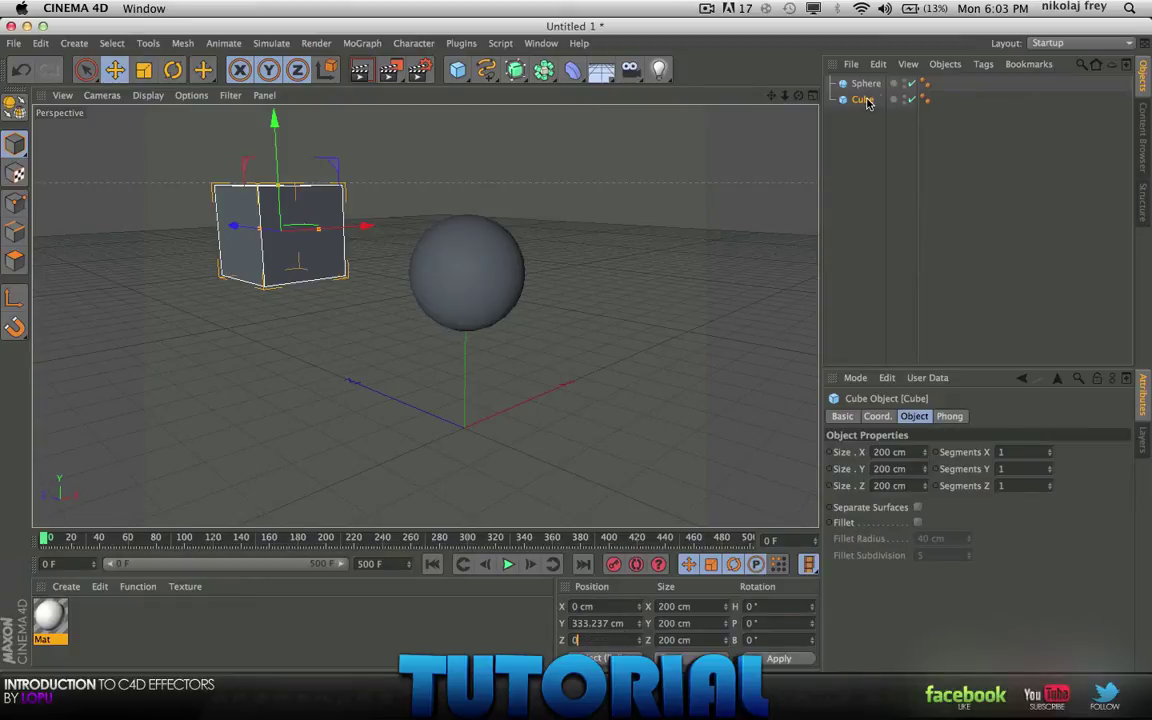
pyautogui.click(866, 85)
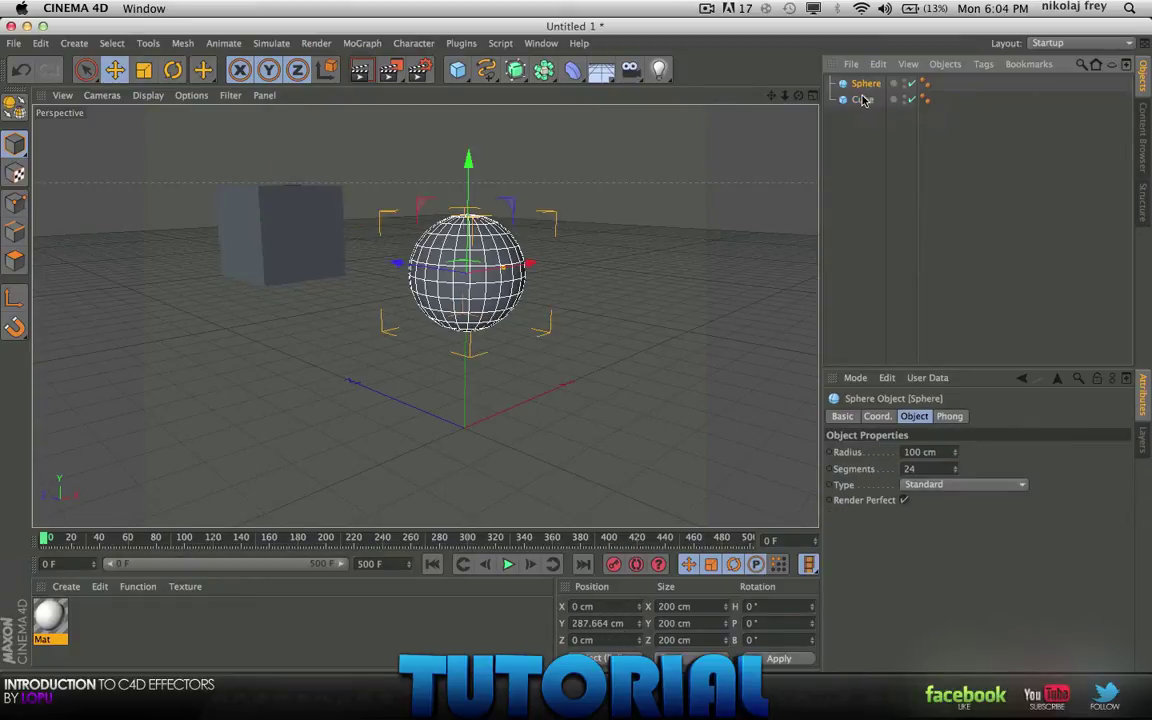
# Set the cube's X, Y and Z positions to 0 cm and apply them.
pyautogui.click(864, 100)
pyautogui.doubleClick(594, 604)
pyautogui.write('0')
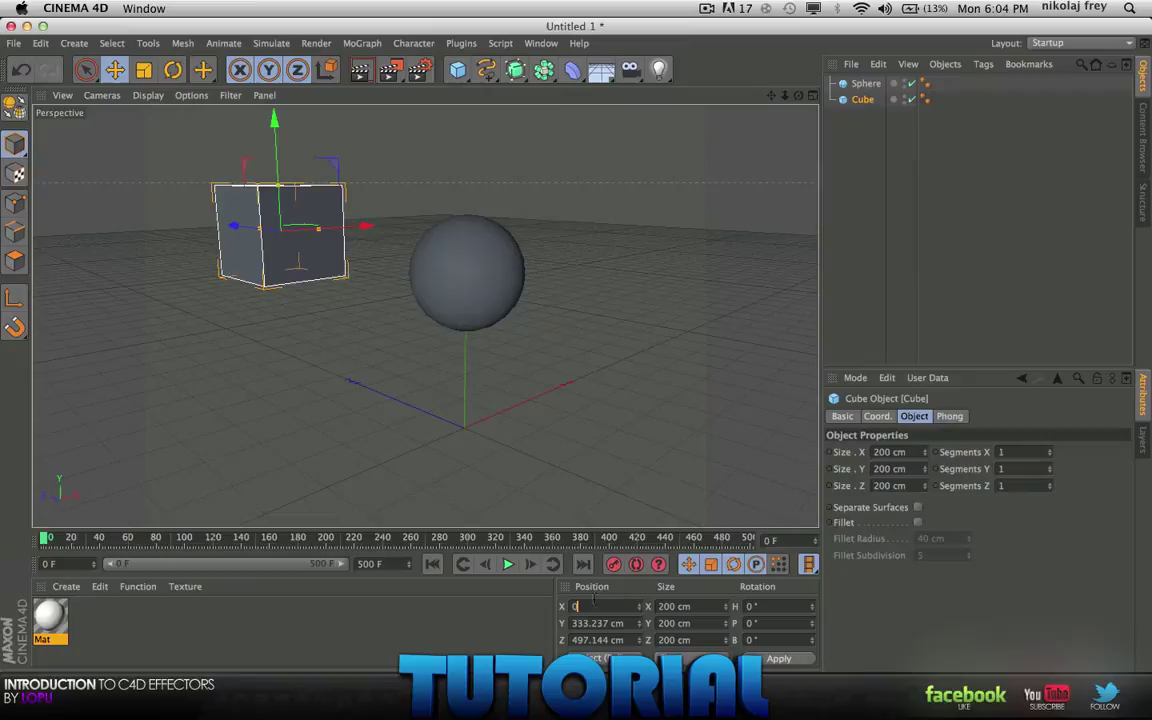
pyautogui.press('Tab')
pyautogui.write('0')
pyautogui.press('Tab')
pyautogui.write('0')
pyautogui.press('Tab')
pyautogui.press('Return')
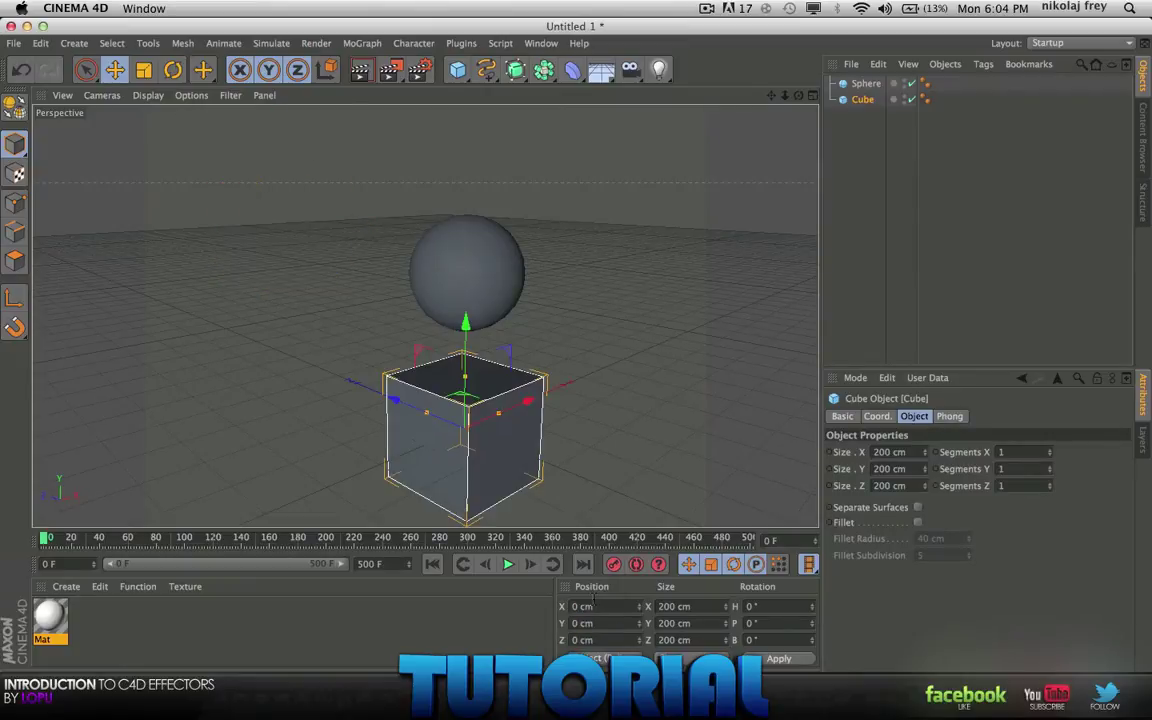
# Raise the cube to about Y 275 cm and move it beside the sphere to about Z 397 cm.
pyautogui.moveTo(464, 324); pyautogui.dragTo(468, 168)
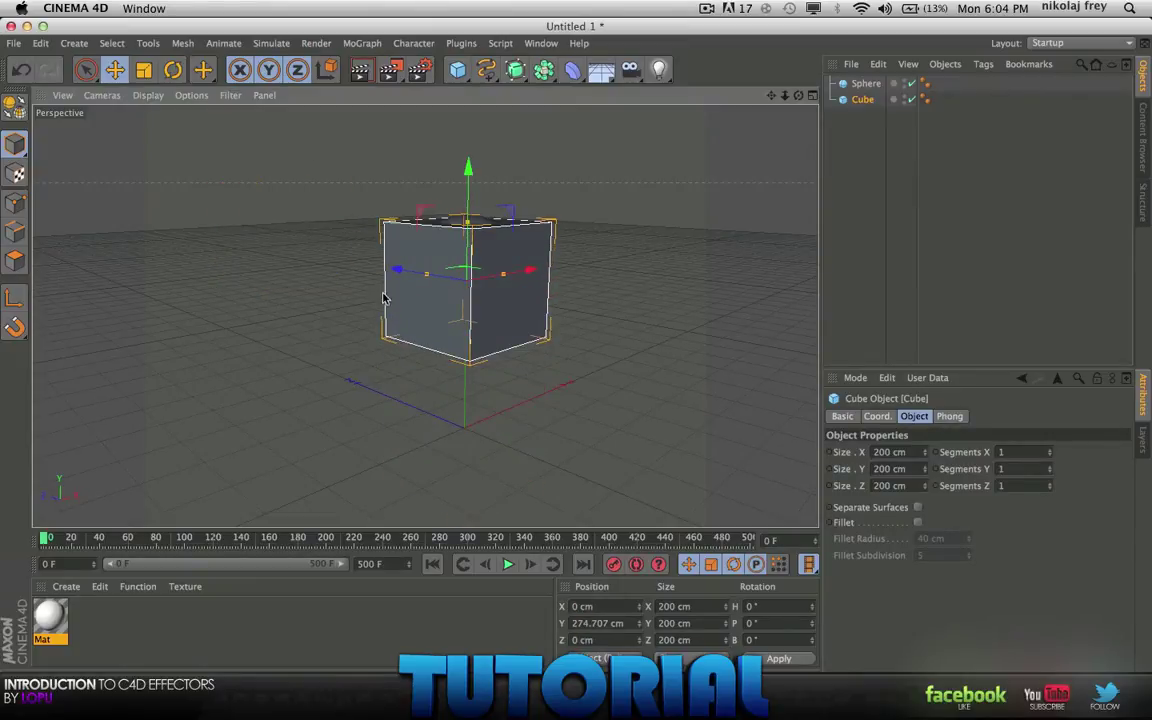
pyautogui.moveTo(397, 270); pyautogui.dragTo(276, 255)
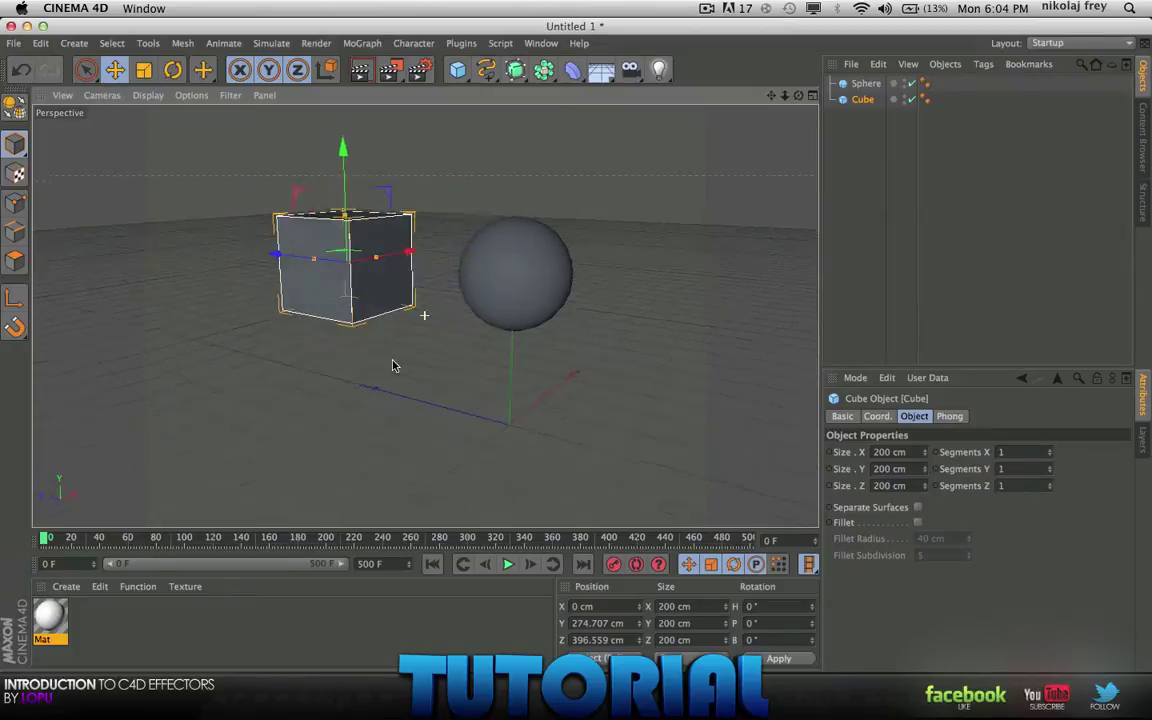
pyautogui.keyDown('alt'); pyautogui.moveTo(392, 366); pyautogui.dragTo(532, 342); pyautogui.keyUp('alt')
# Lower the sphere slightly to line up with the cube and hide it in the viewport.
pyautogui.click(575, 245)
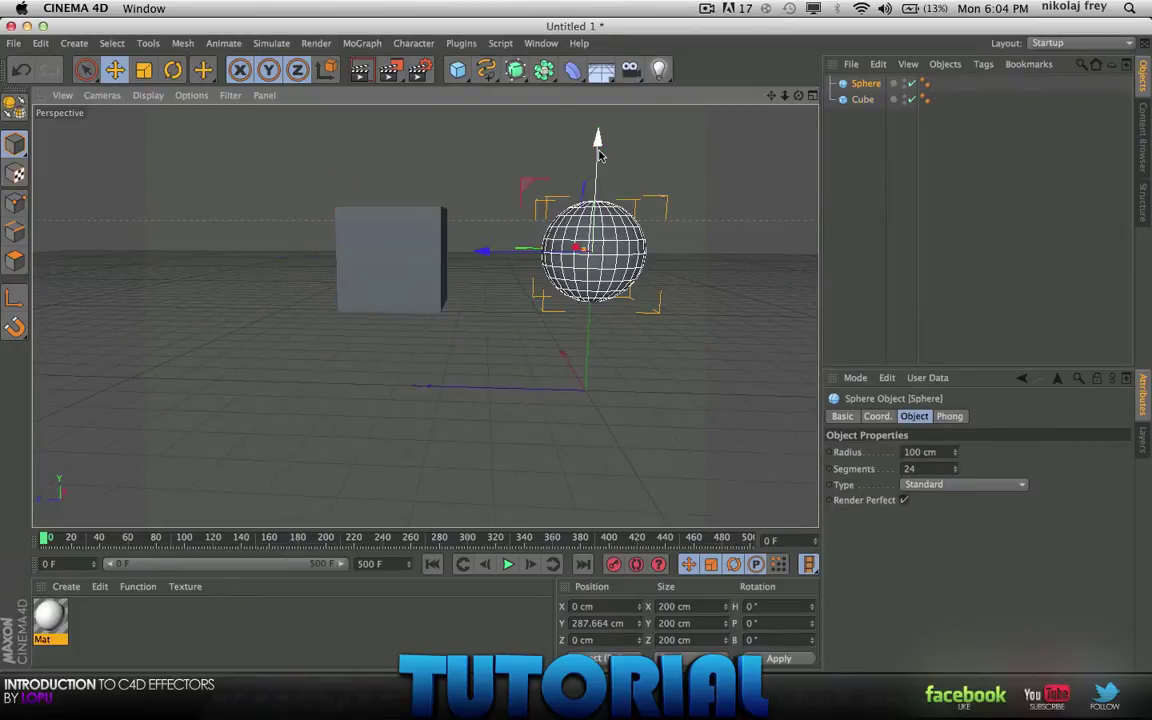
pyautogui.moveTo(599, 151); pyautogui.dragTo(608, 161)
pyautogui.click(897, 138)
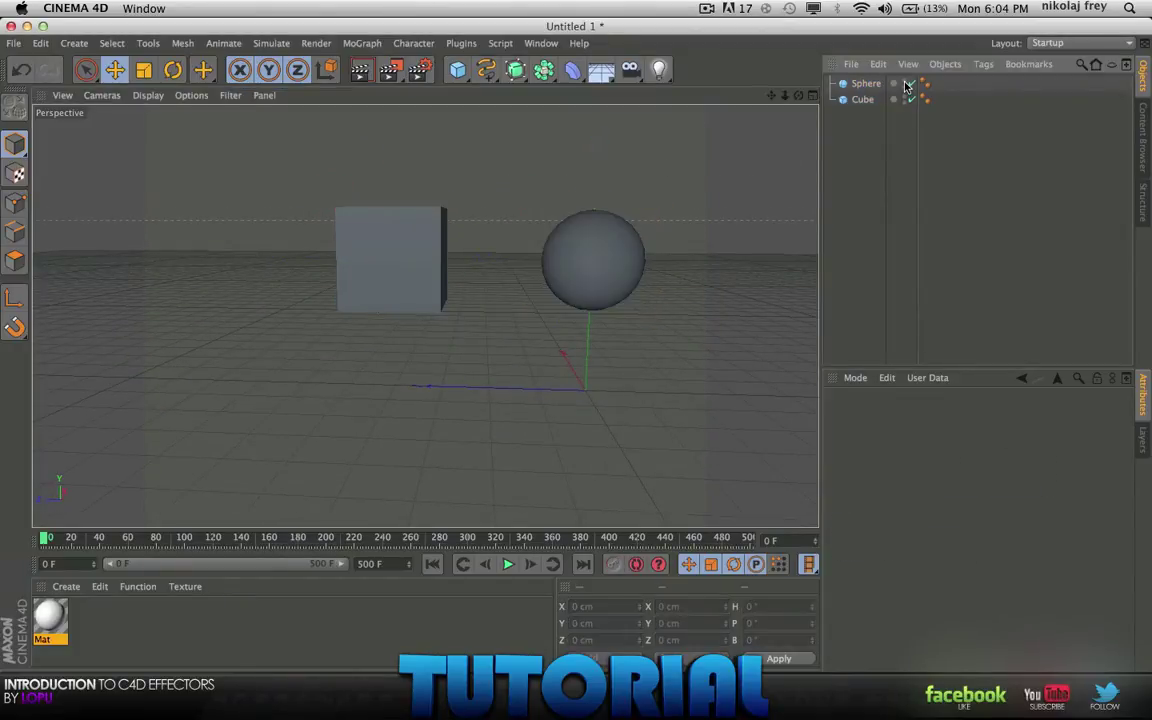
pyautogui.click(907, 85)
pyautogui.keyDown('alt'); pyautogui.moveTo(679, 205); pyautogui.dragTo(640, 249); pyautogui.keyUp('alt')
pyautogui.keyDown('alt'); pyautogui.moveTo(424, 309); pyautogui.dragTo(396, 293); pyautogui.keyUp('alt')
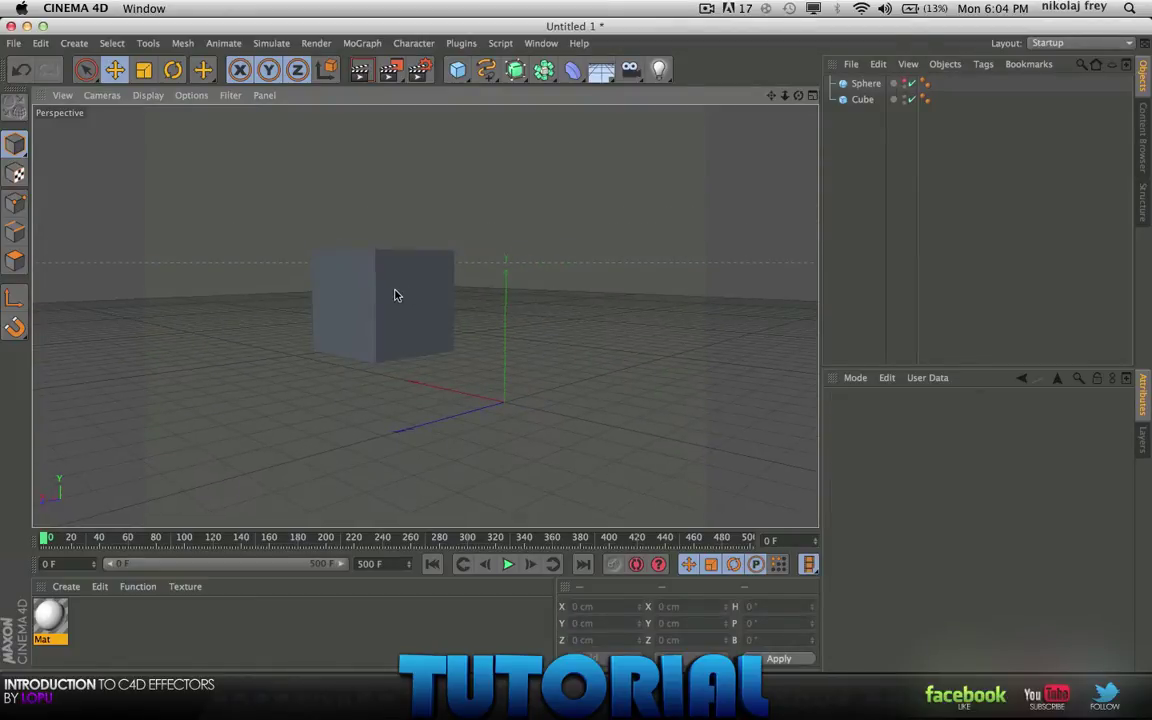
# Set the cube's X, Y and Z segments to 6 each.
pyautogui.click(400, 294)
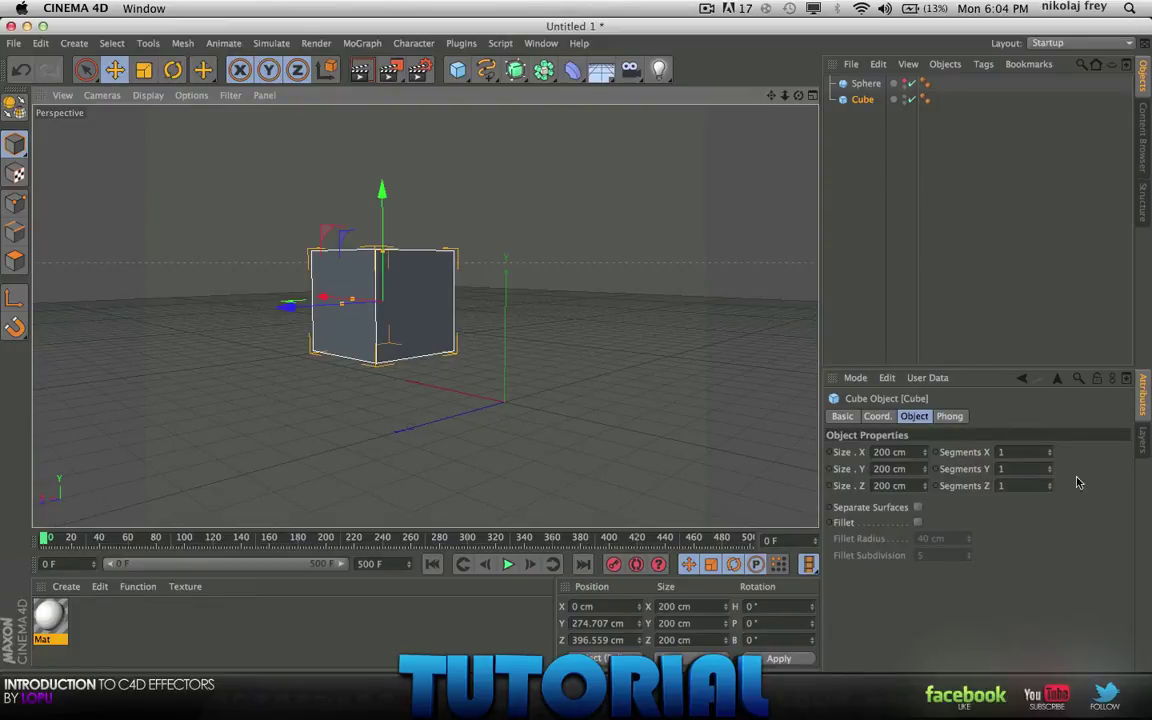
pyautogui.click(1030, 452)
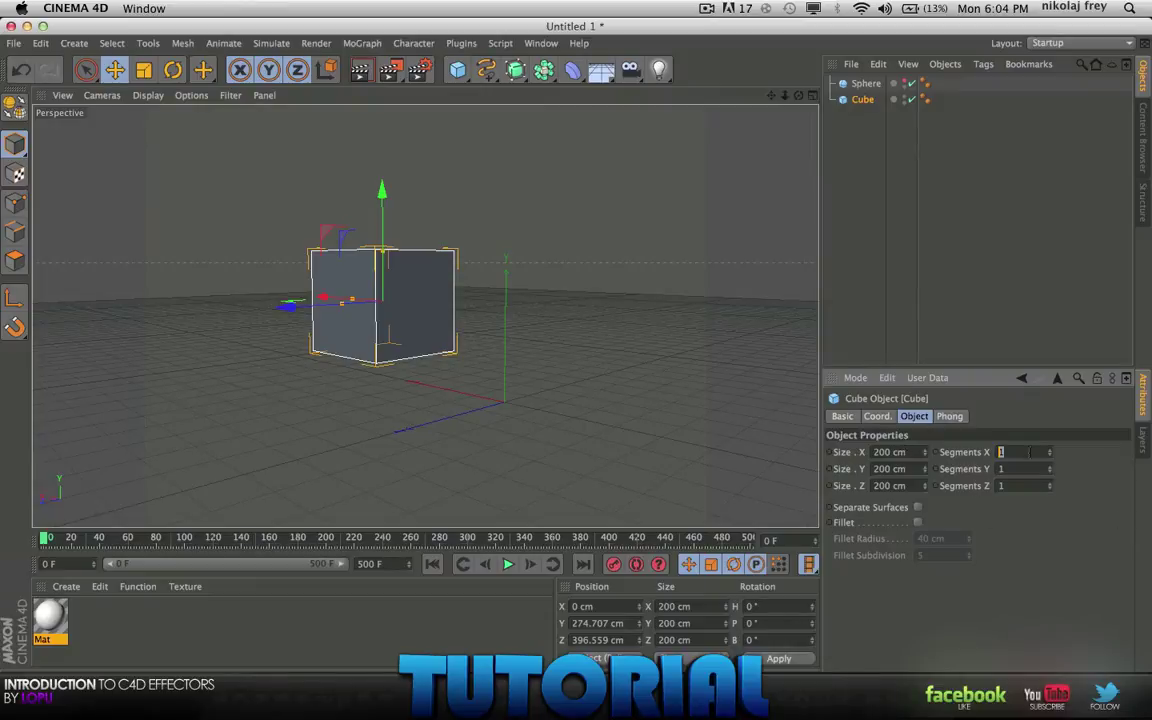
pyautogui.write('6')
pyautogui.press('Tab')
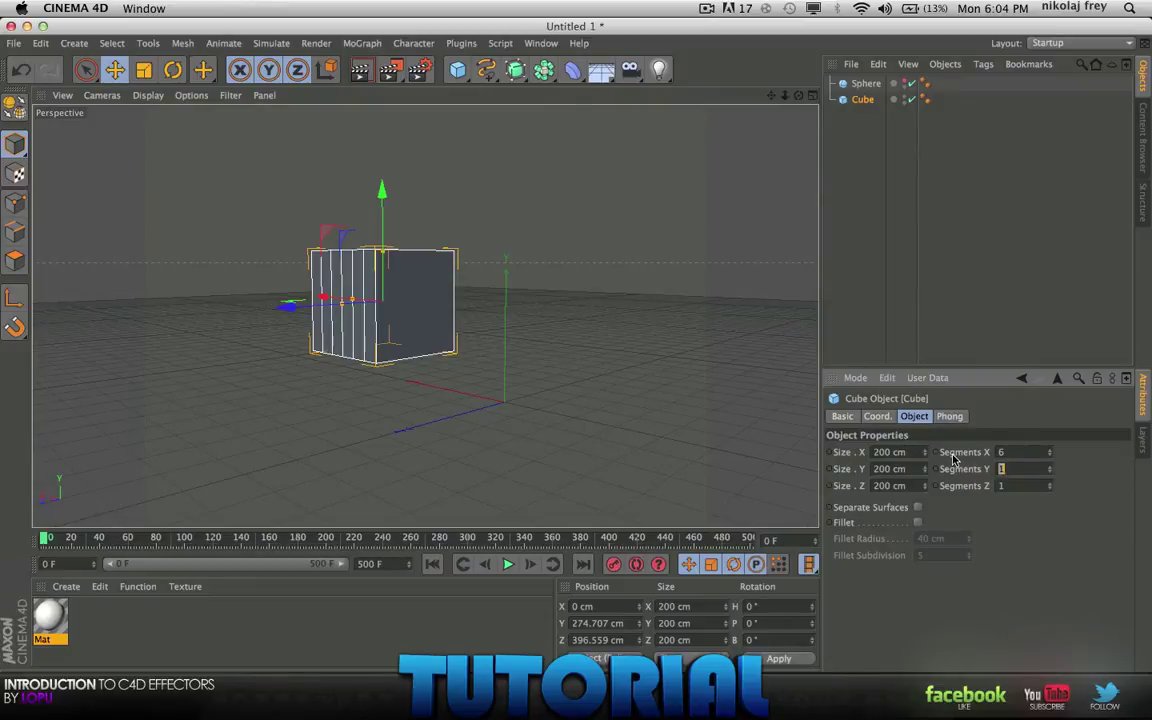
pyautogui.write('6')
pyautogui.press('Tab')
pyautogui.write('6')
pyautogui.press('Return')
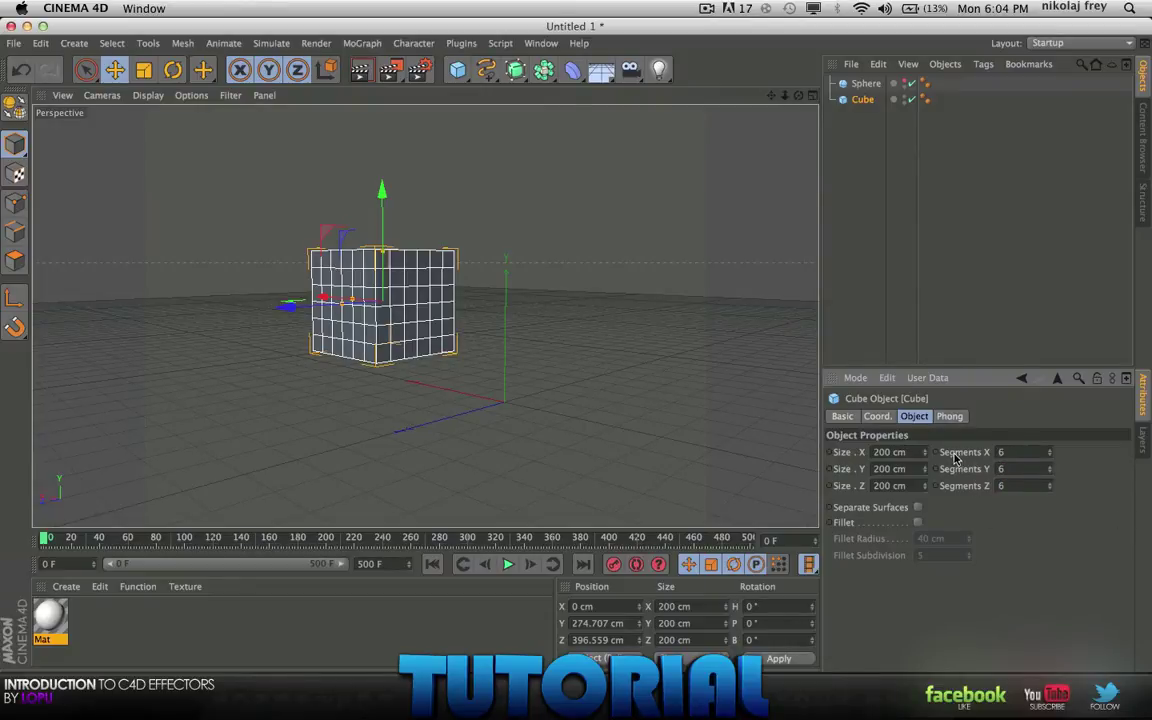
# Set the cube's X, Y and Z segments to 10 each and deselect the cube.
pyautogui.write('10')
pyautogui.press('Tab')
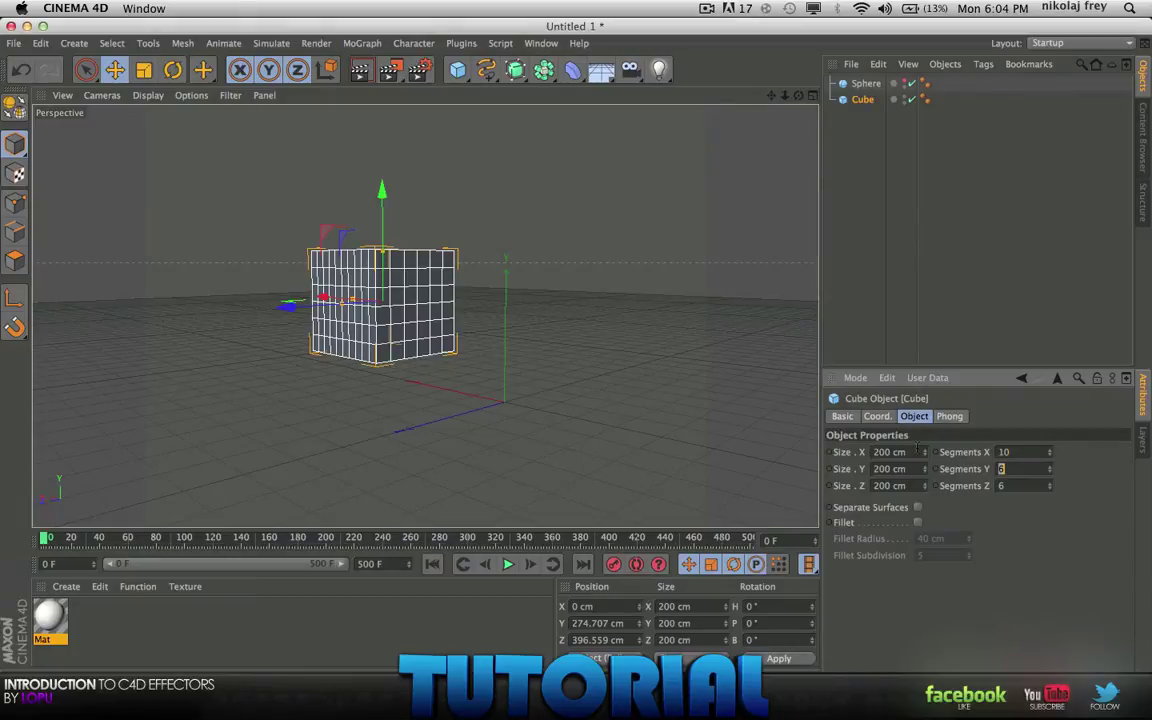
pyautogui.write('10')
pyautogui.press('Tab')
pyautogui.write('10')
pyautogui.press('Return')
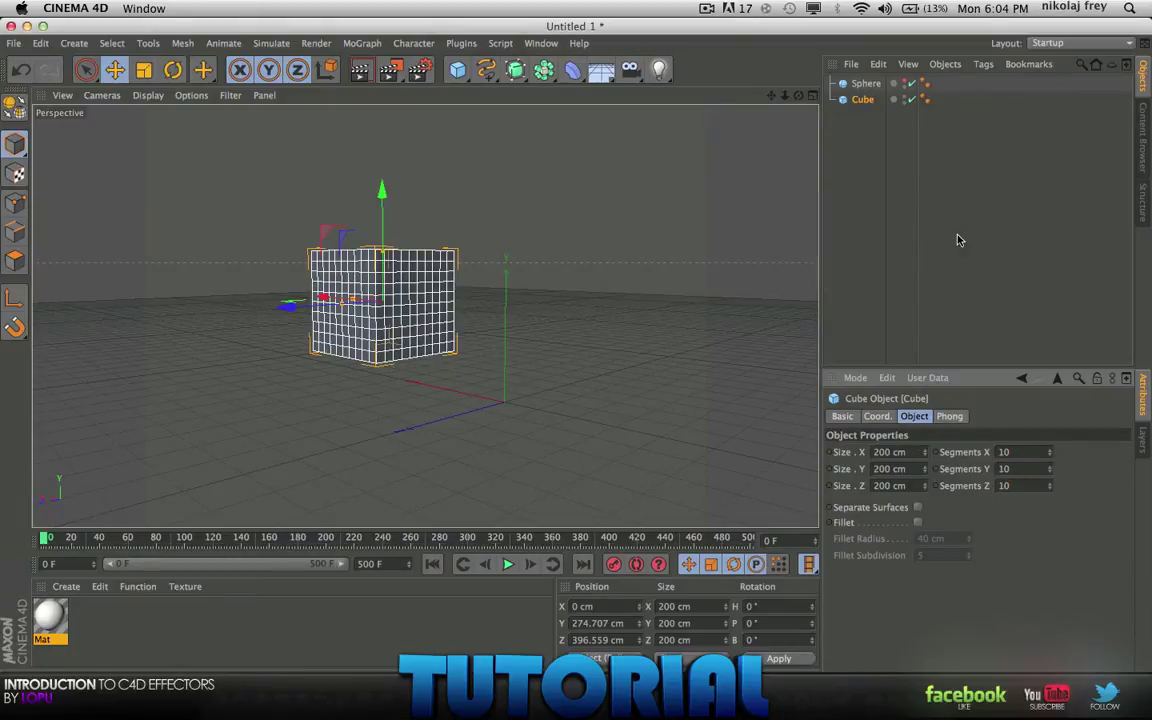
pyautogui.click(858, 111)
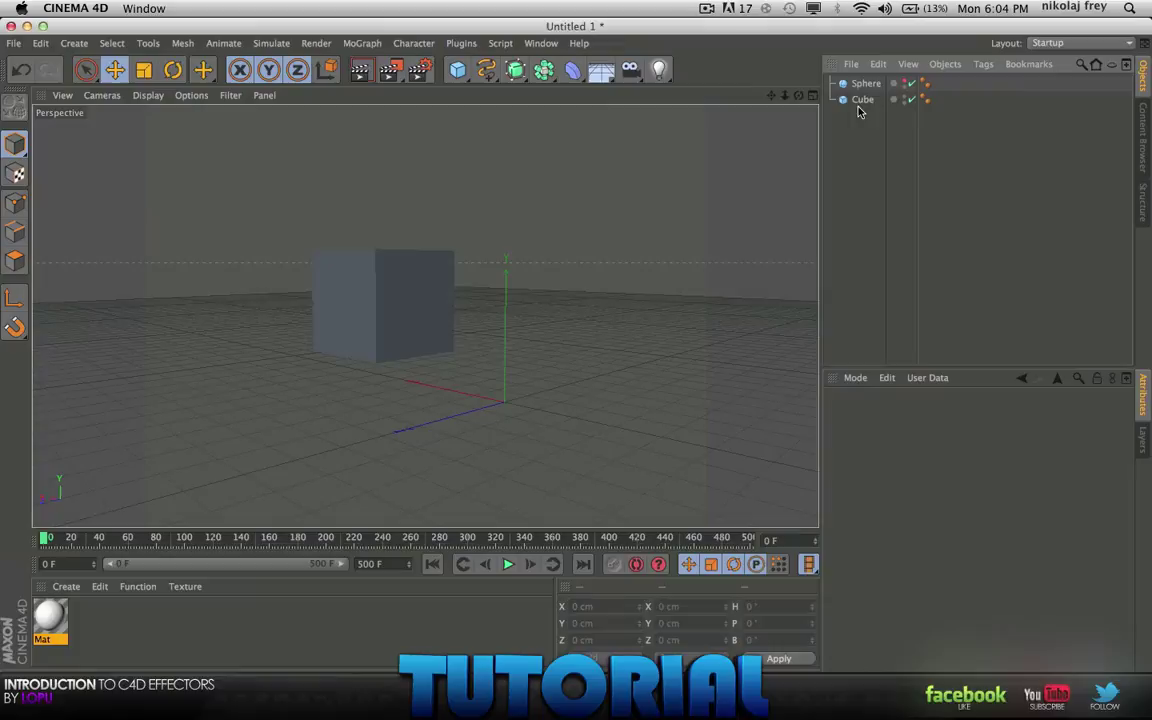
# Add a Mesh deformer and make it a child of the cube.
pyautogui.keyDown('alt'); pyautogui.moveTo(744, 207); pyautogui.dragTo(546, 144); pyautogui.keyUp('alt')
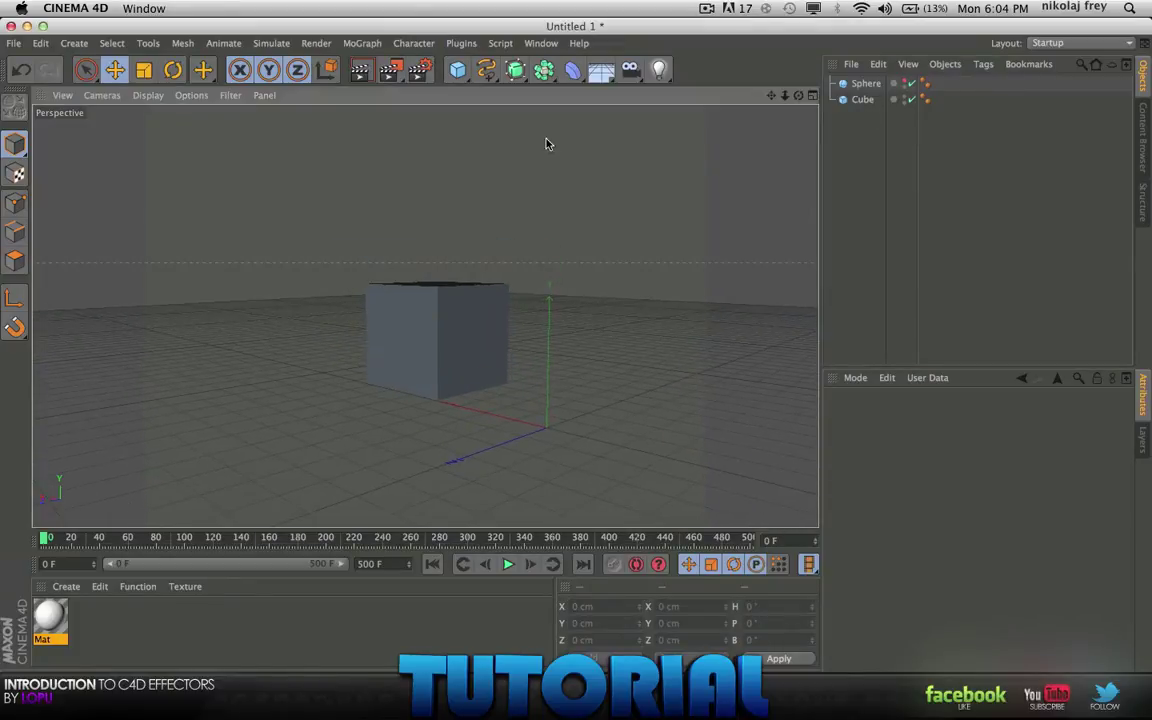
pyautogui.click(862, 100)
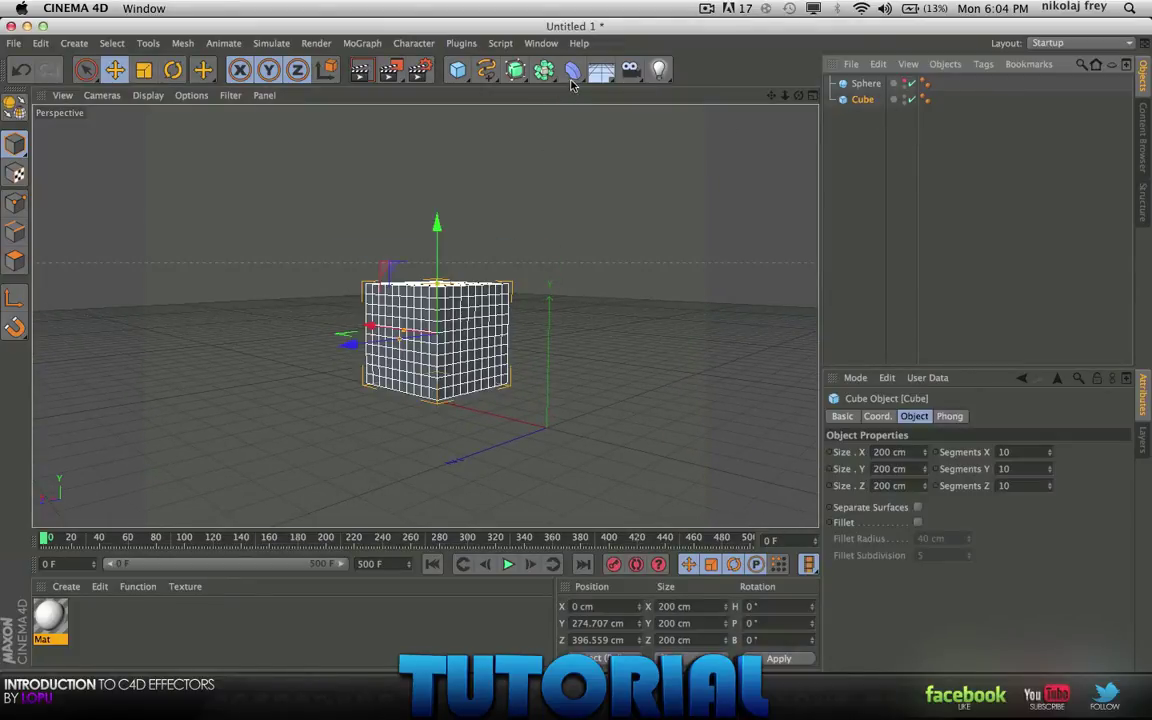
pyautogui.click(572, 70)
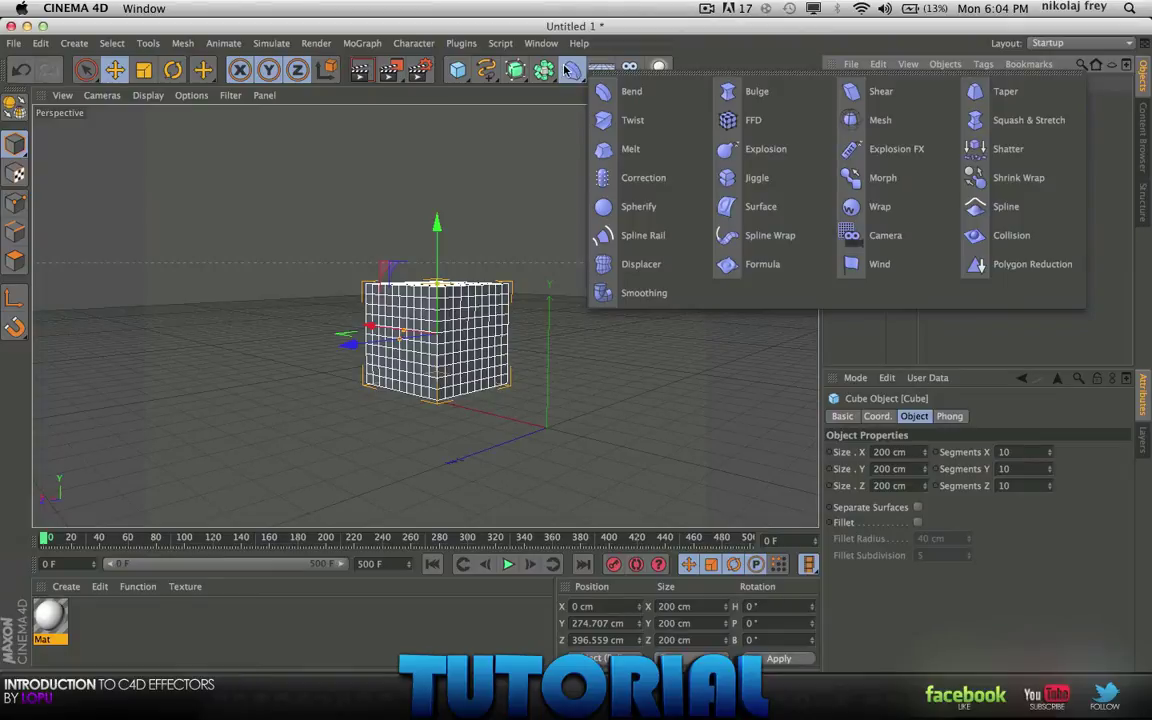
pyautogui.keyDown('shift'); pyautogui.click(862, 121); pyautogui.keyUp('shift')
pyautogui.click(868, 120)
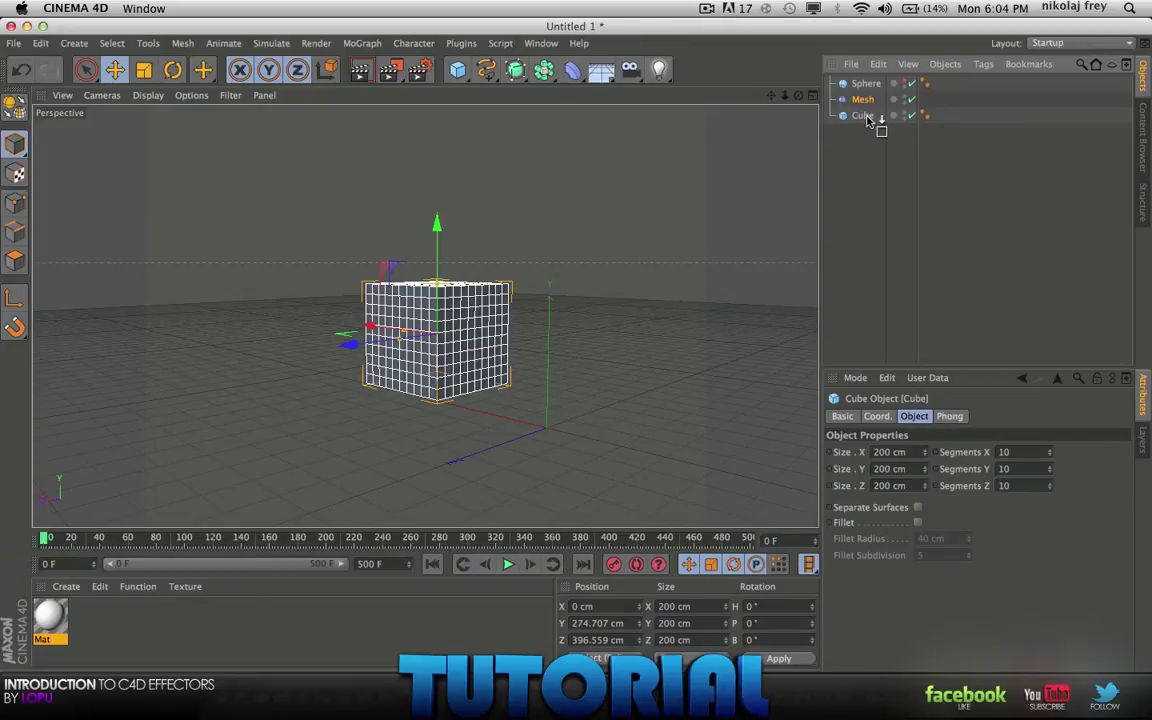
pyautogui.moveTo(867, 117); pyautogui.dragTo(868, 118)
pyautogui.click(851, 145)
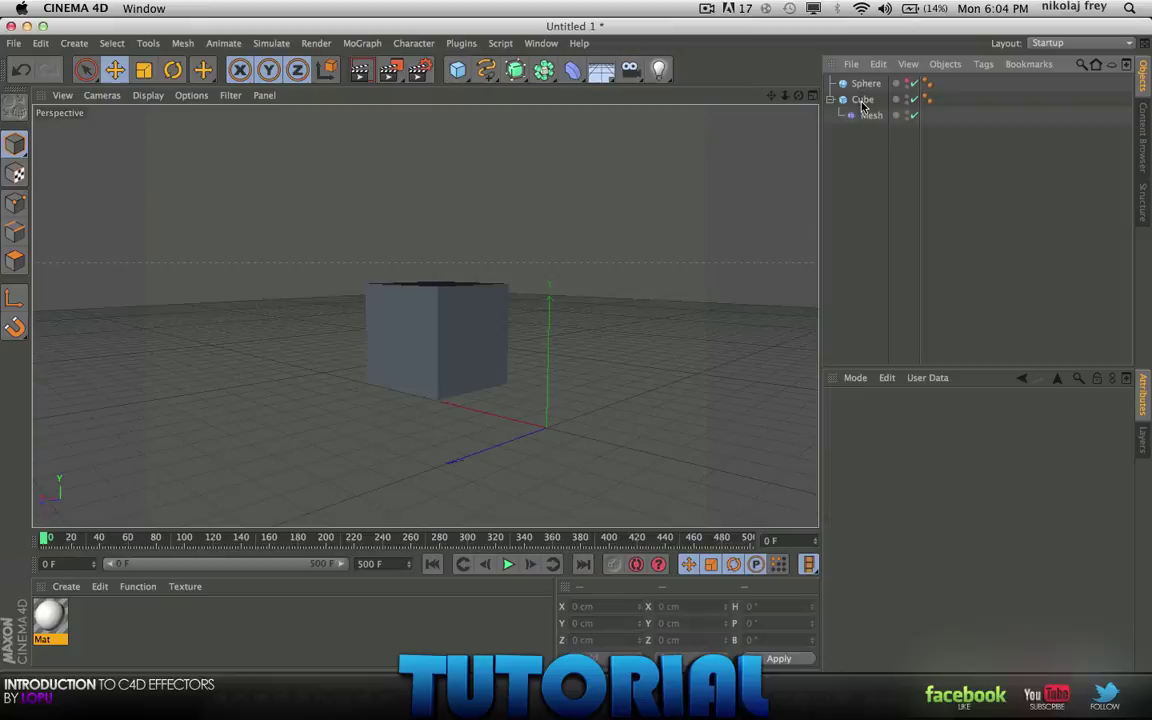
# Assign the cube as the cage object of the Mesh deformer.
pyautogui.click(862, 101)
pyautogui.click(866, 158)
pyautogui.click(867, 117)
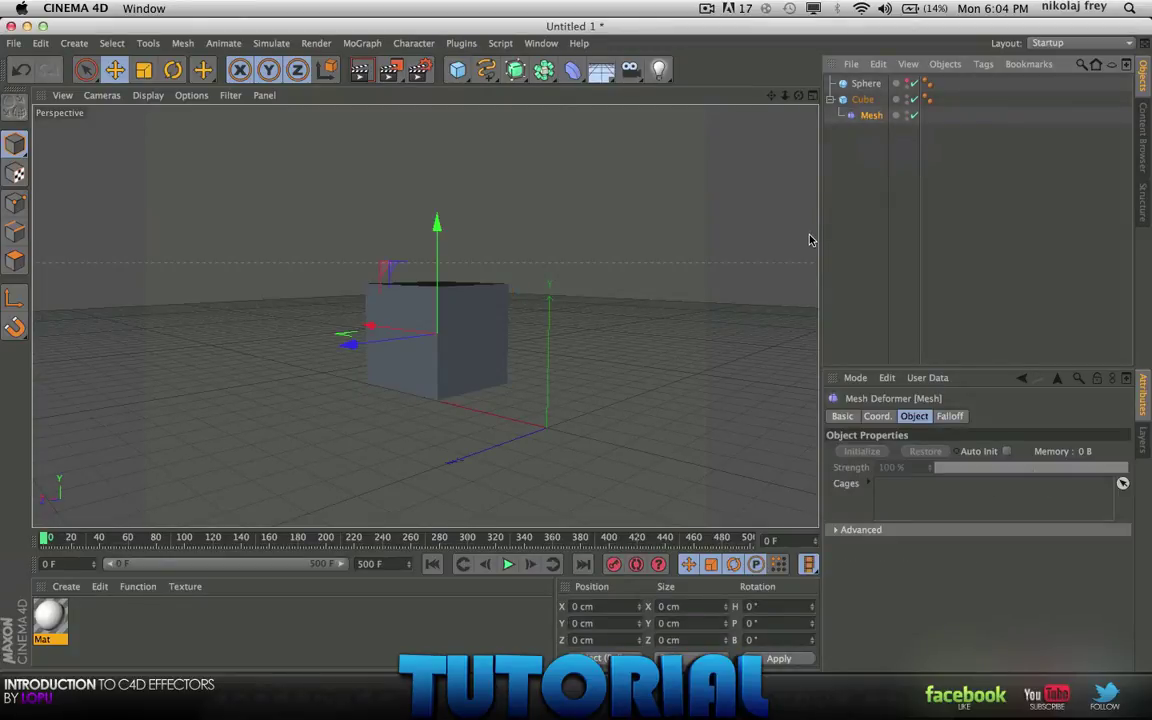
pyautogui.click(877, 416)
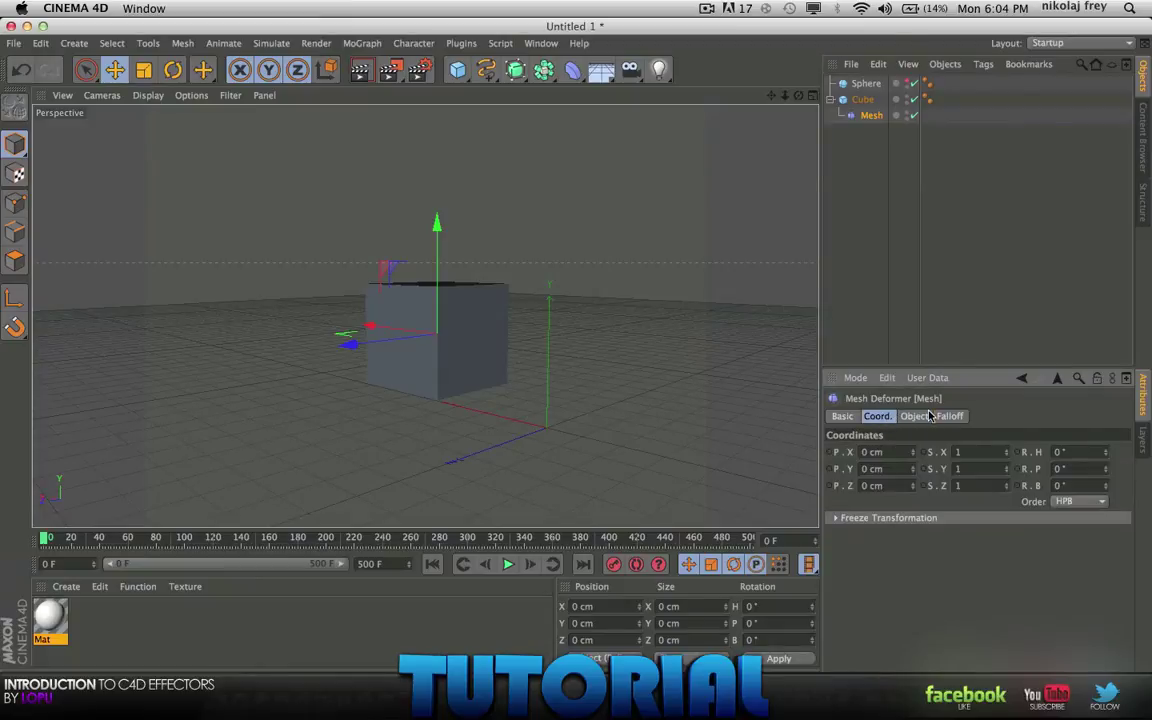
pyautogui.click(905, 417)
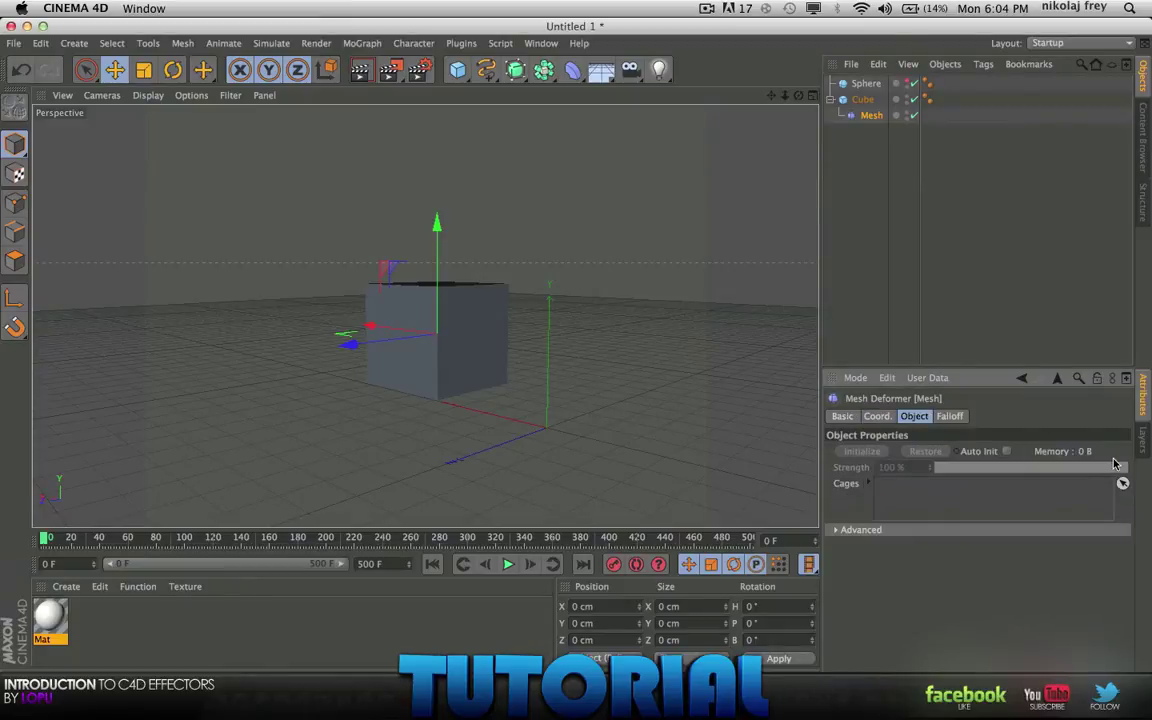
pyautogui.click(837, 531)
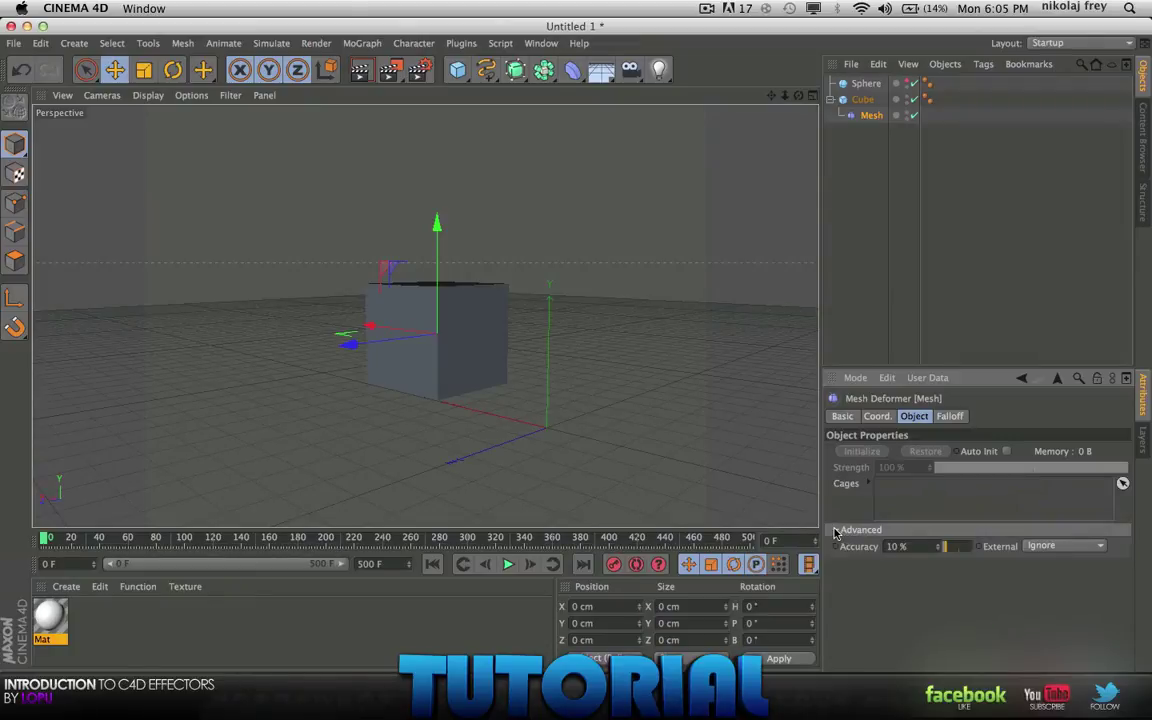
pyautogui.click(834, 531)
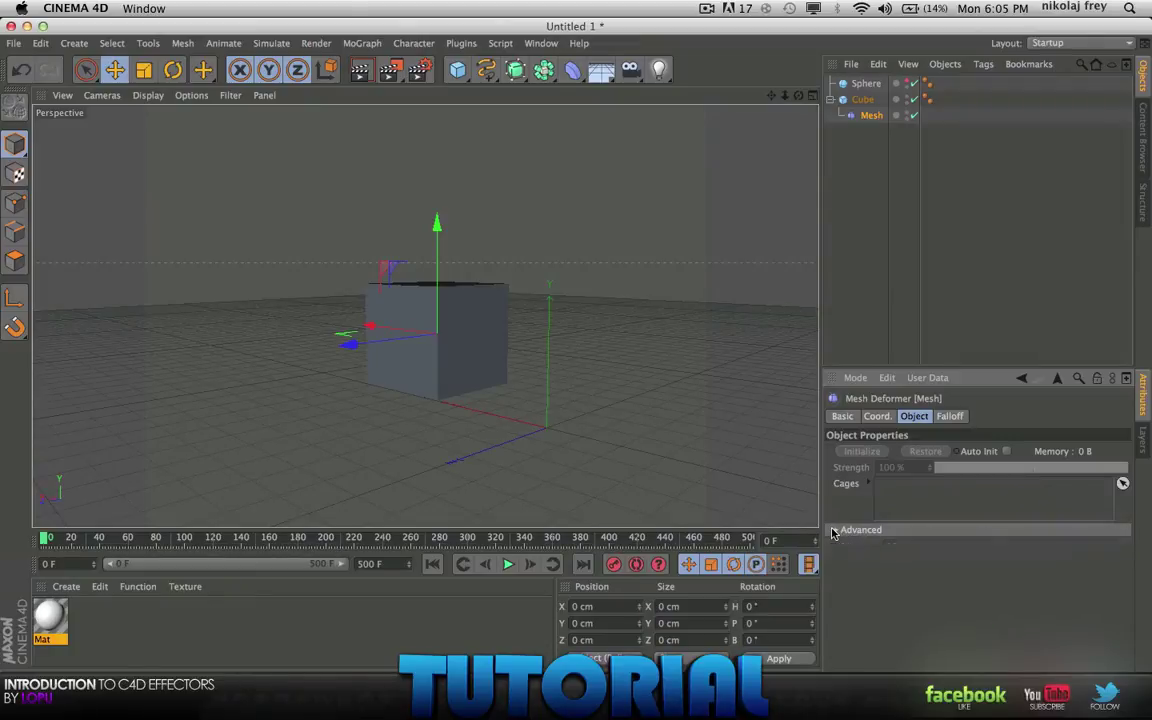
pyautogui.click(1122, 484)
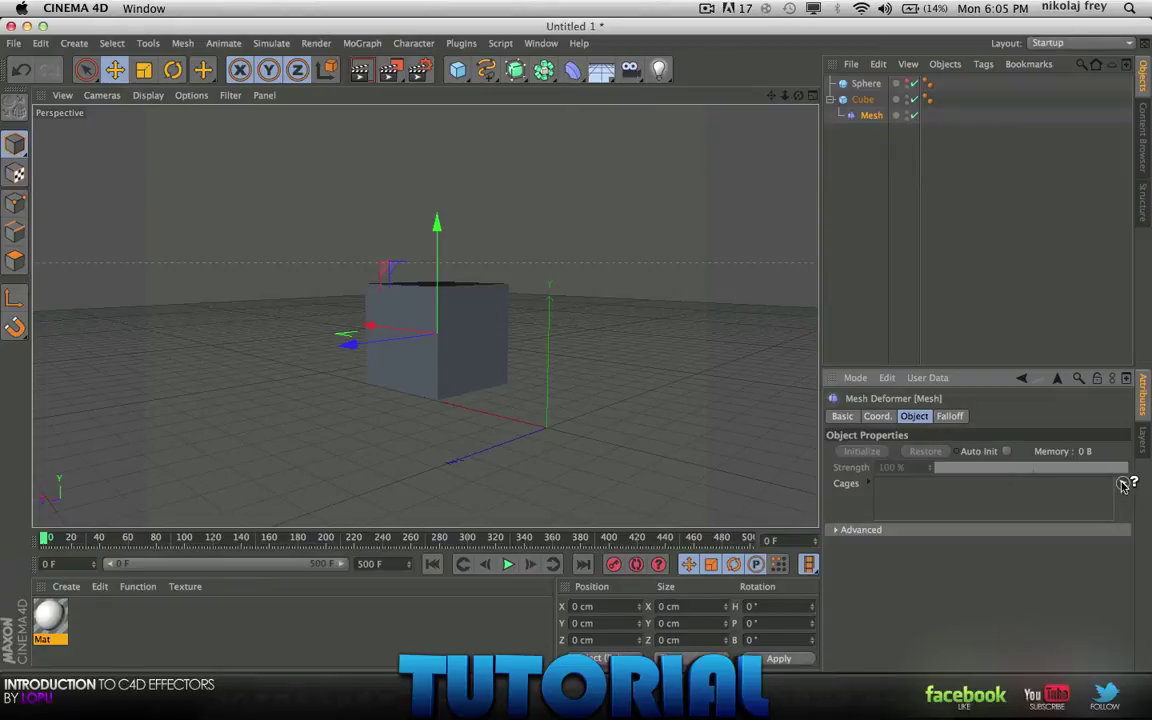
pyautogui.click(487, 330)
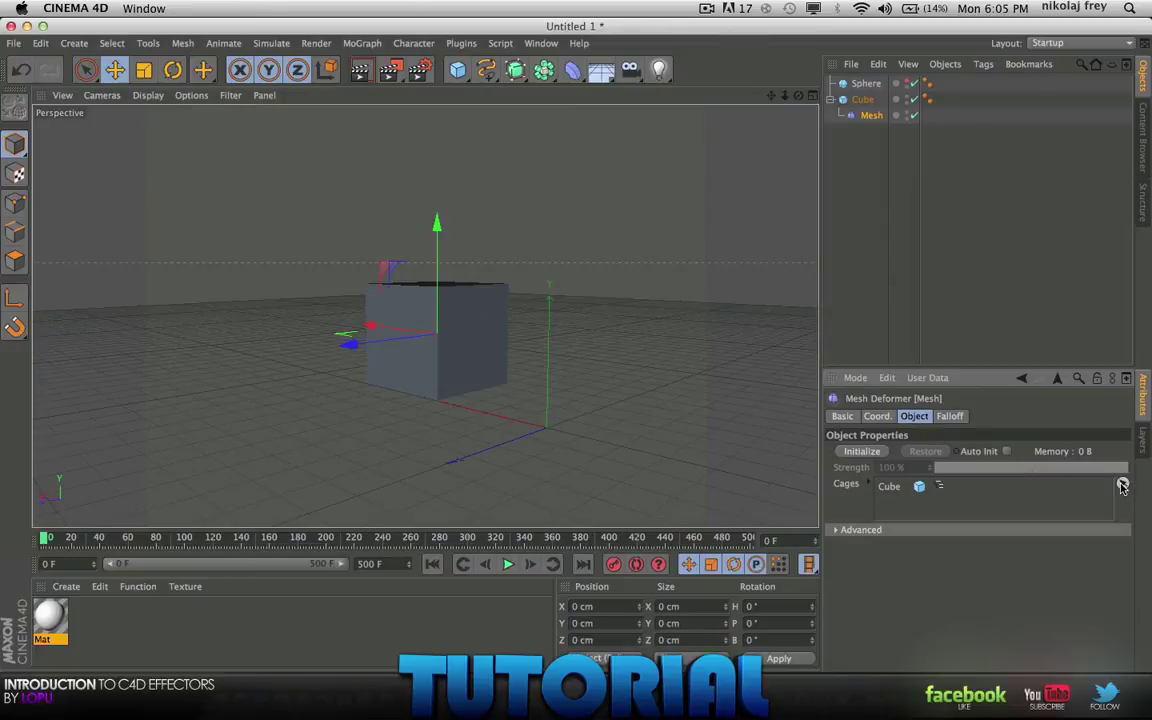
# Initialize the Mesh deformer with the cube as its cage.
pyautogui.click(873, 416)
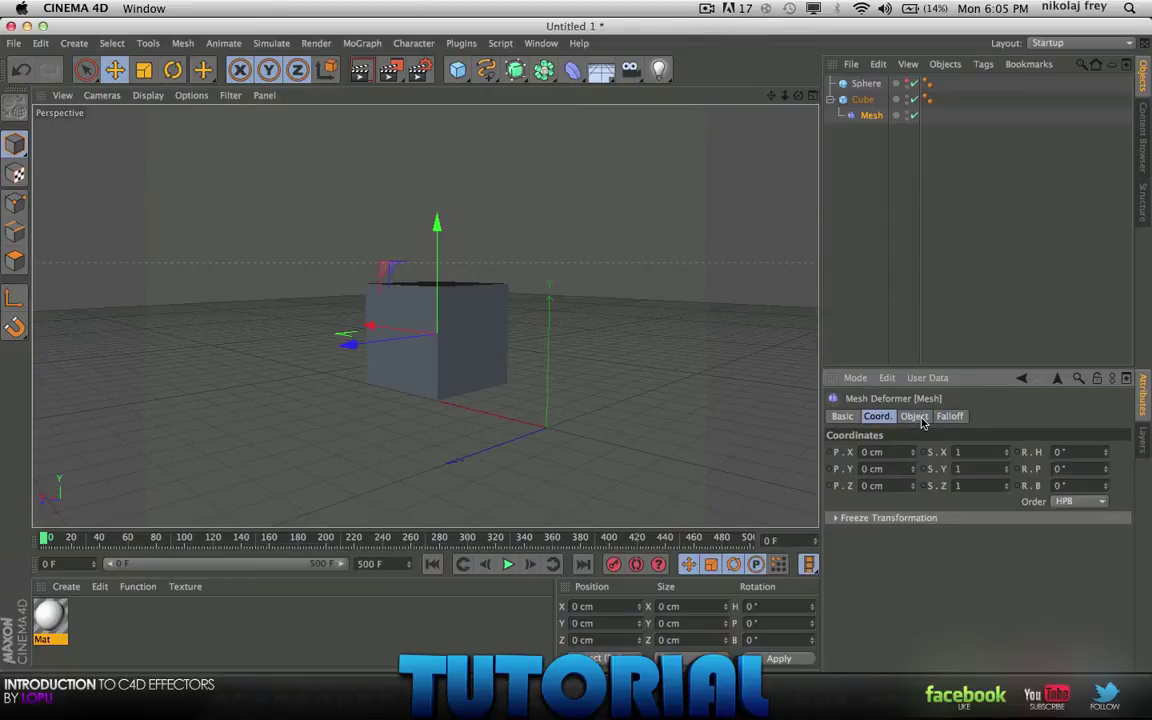
pyautogui.click(914, 416)
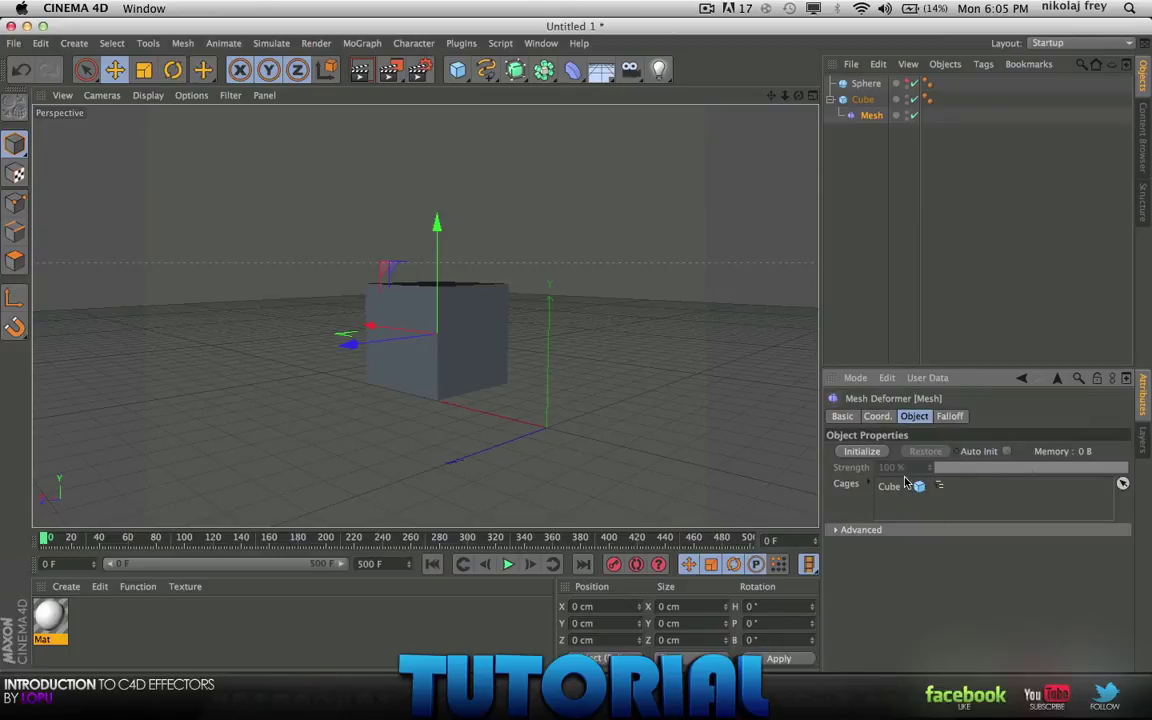
pyautogui.click(859, 451)
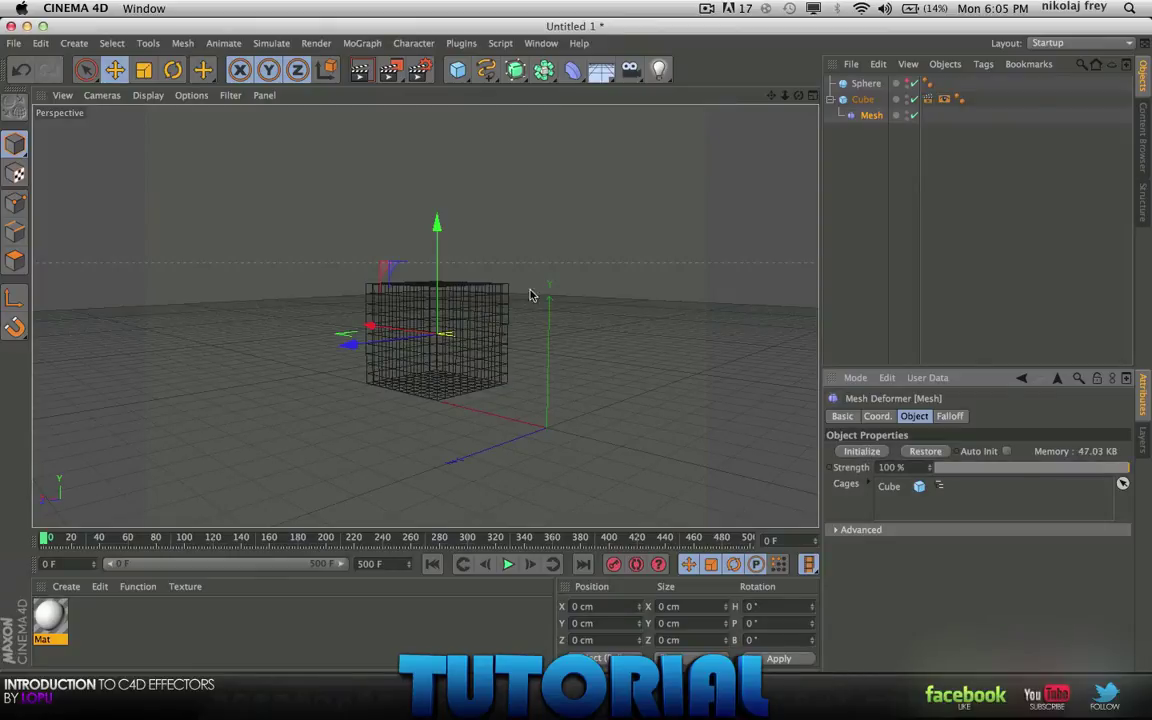
pyautogui.keyDown('alt'); pyautogui.moveTo(532, 293); pyautogui.dragTo(382, 362); pyautogui.keyUp('alt')
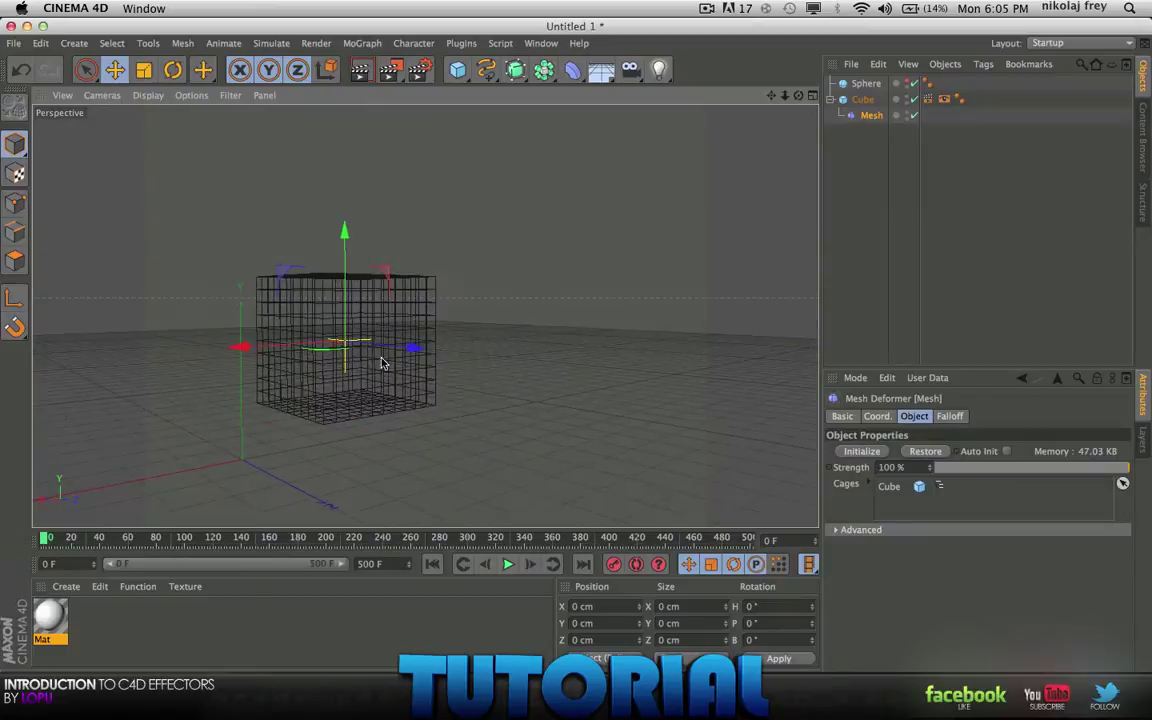
pyautogui.keyDown('alt'); pyautogui.moveTo(293, 401); pyautogui.dragTo(491, 396); pyautogui.keyUp('alt')
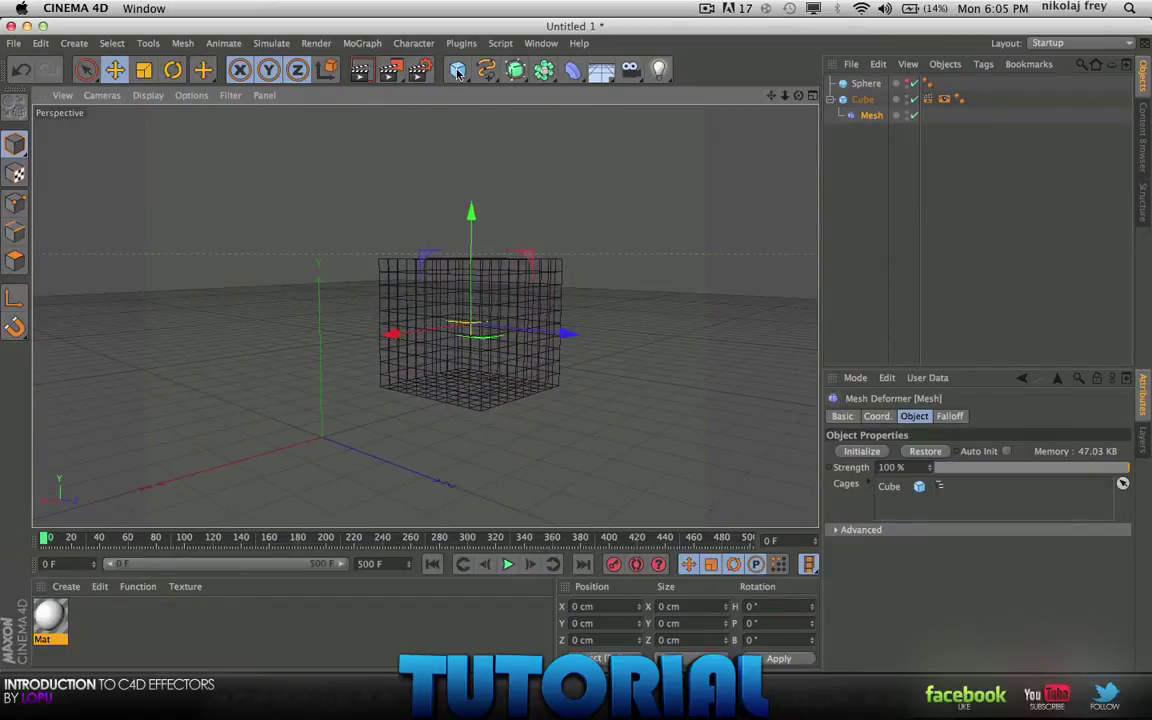
# Add a Plane primitive and set its width and height to 5000 cm each.
pyautogui.moveTo(457, 71); pyautogui.dragTo(474, 92)
pyautogui.click(560, 118)
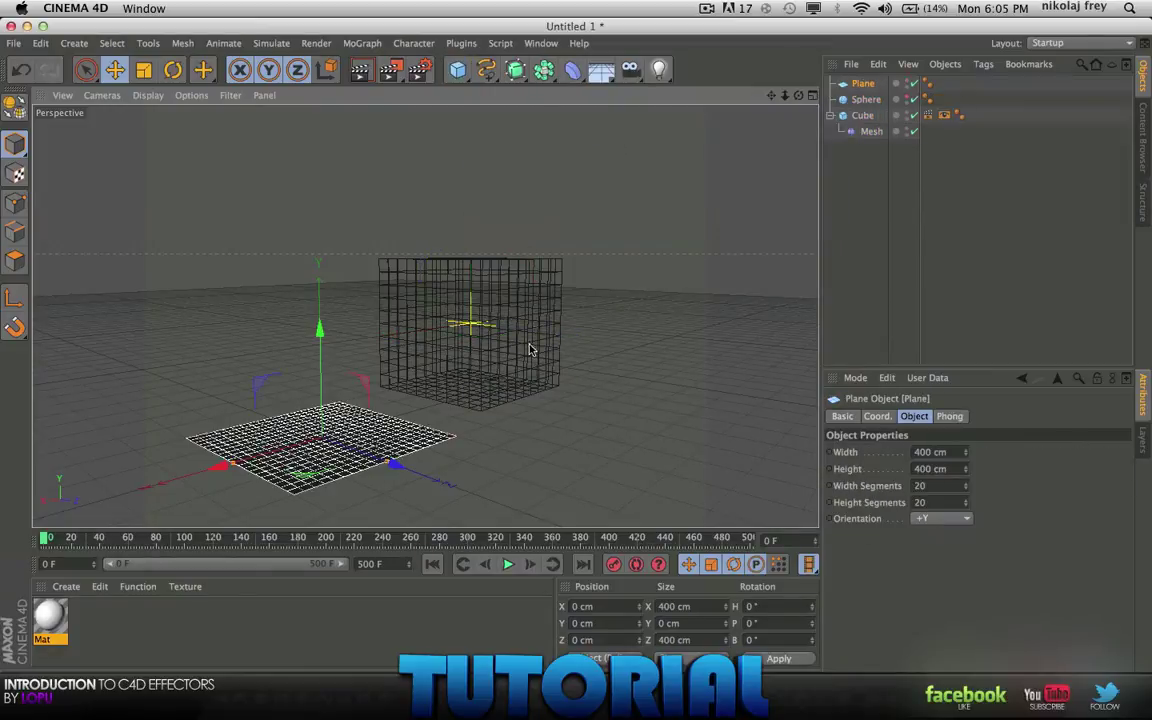
pyautogui.click(940, 452)
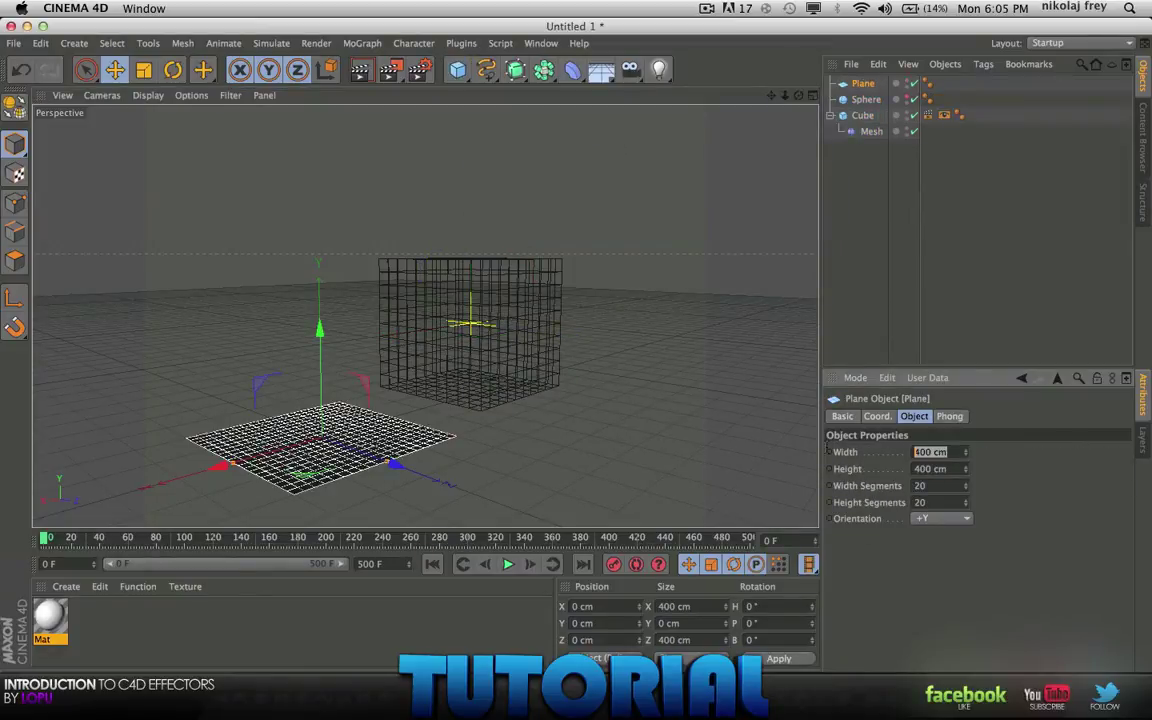
pyautogui.write('5000')
pyautogui.press('Tab')
pyautogui.write('5000')
pyautogui.press('Return')
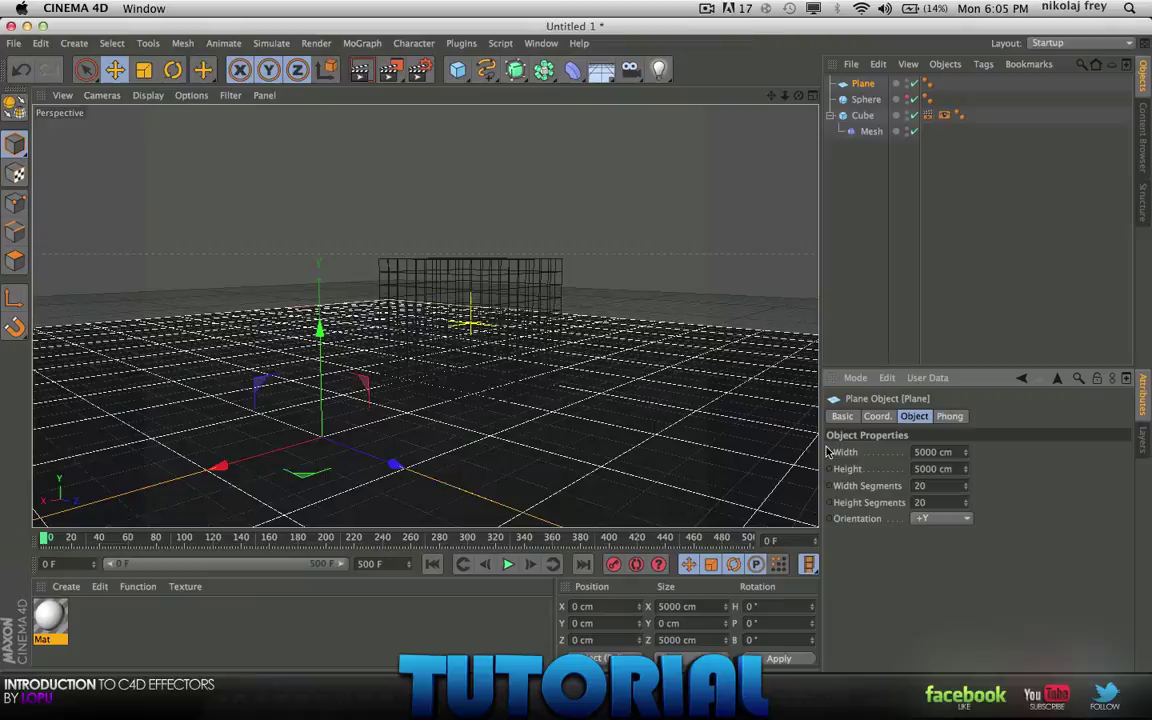
pyautogui.click(848, 200)
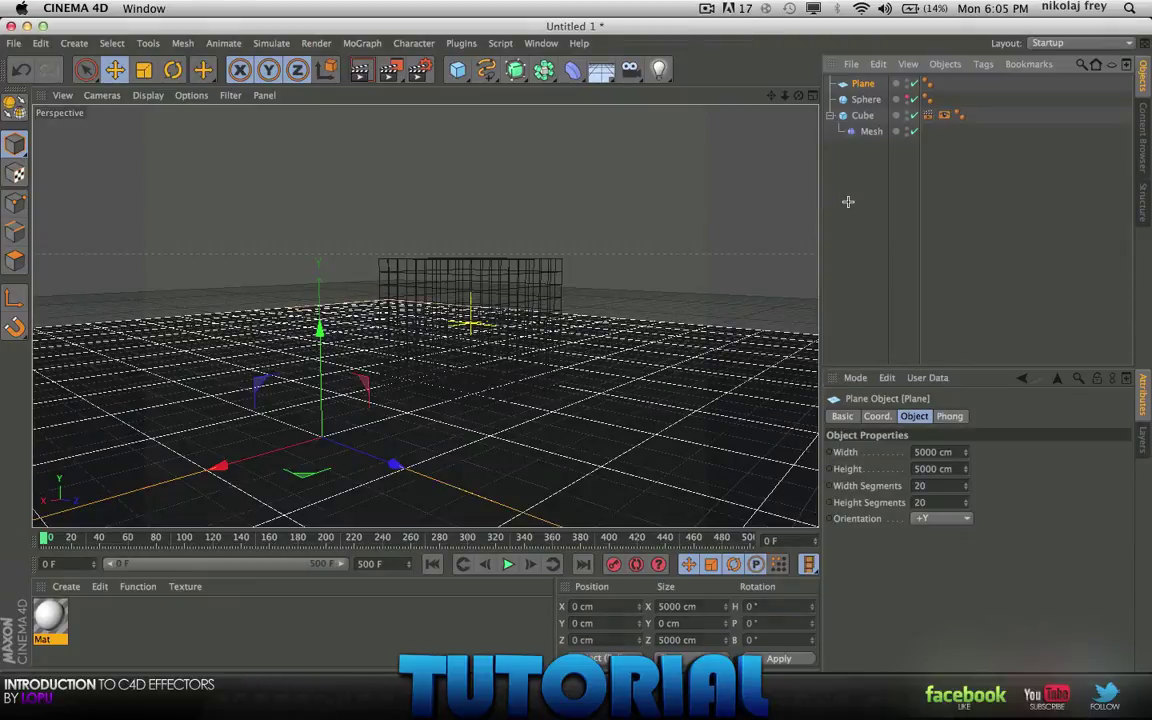
# Apply the white Mat material to the plane.
pyautogui.moveTo(50, 617); pyautogui.dragTo(270, 488)
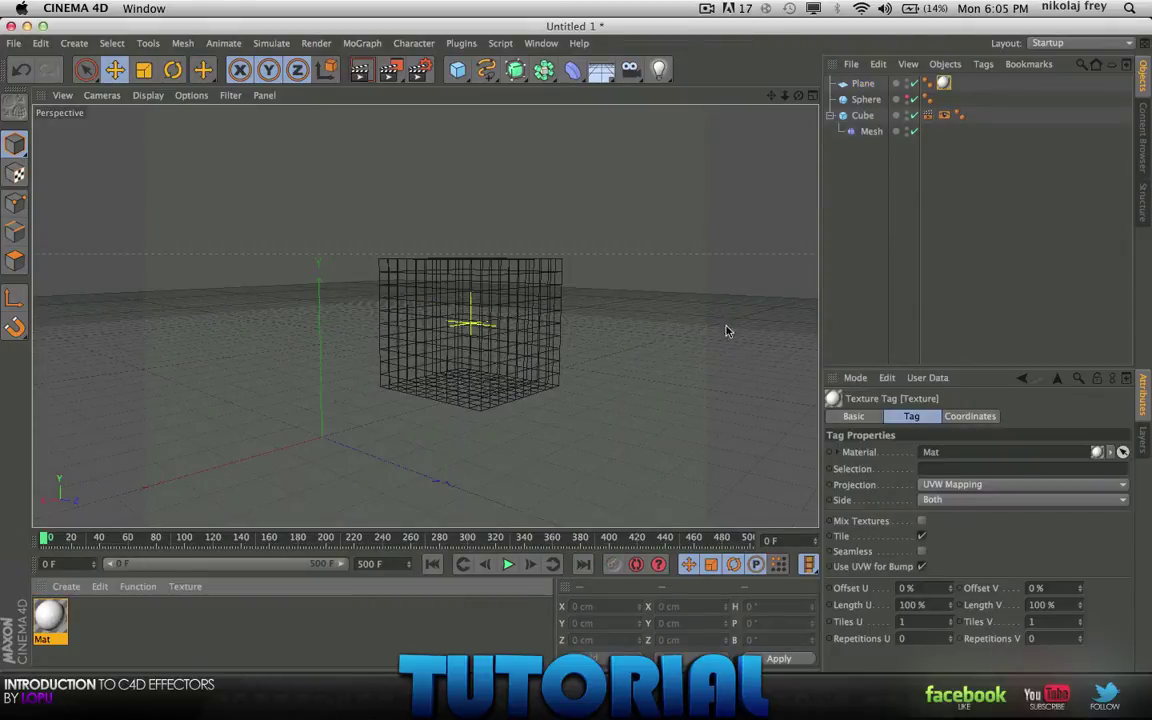
pyautogui.keyDown('alt'); pyautogui.moveTo(456, 398); pyautogui.dragTo(604, 336, button='middle'); pyautogui.keyUp('alt')
pyautogui.keyDown('alt'); pyautogui.moveTo(399, 411); pyautogui.dragTo(726, 360); pyautogui.keyUp('alt')
# Move the cube over the plane's centre, to about Y 275 cm and Z -31 cm.
pyautogui.click(867, 100)
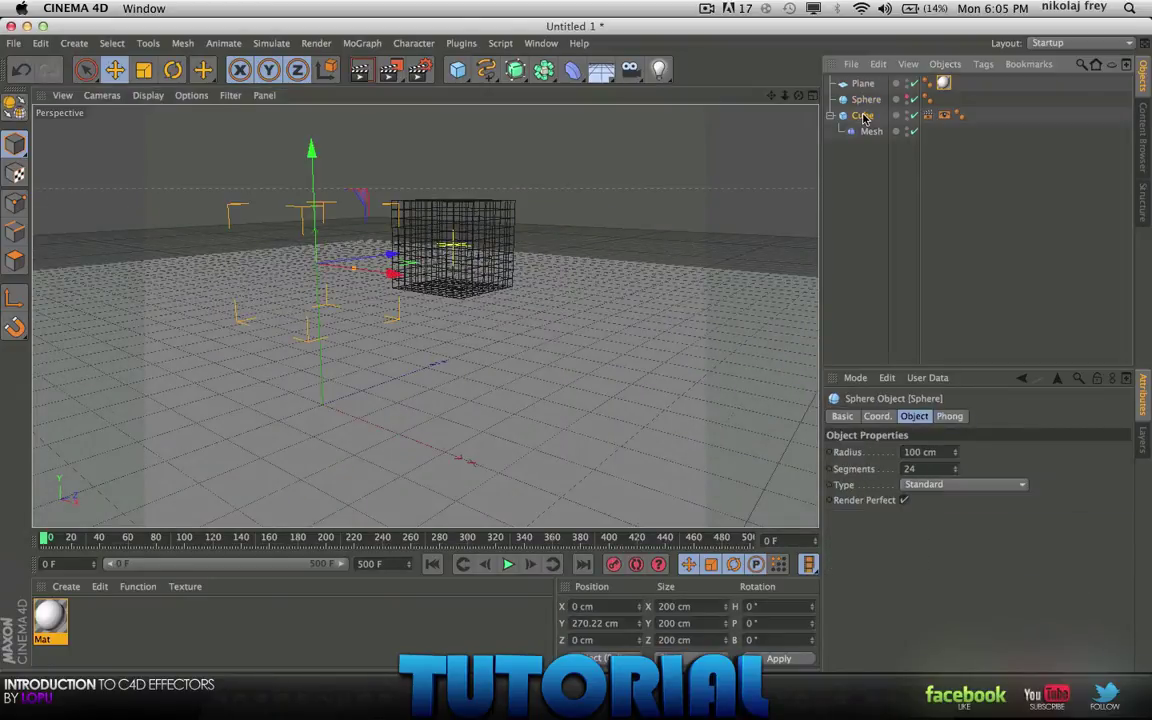
pyautogui.click(862, 116)
pyautogui.moveTo(465, 216); pyautogui.dragTo(633, 227)
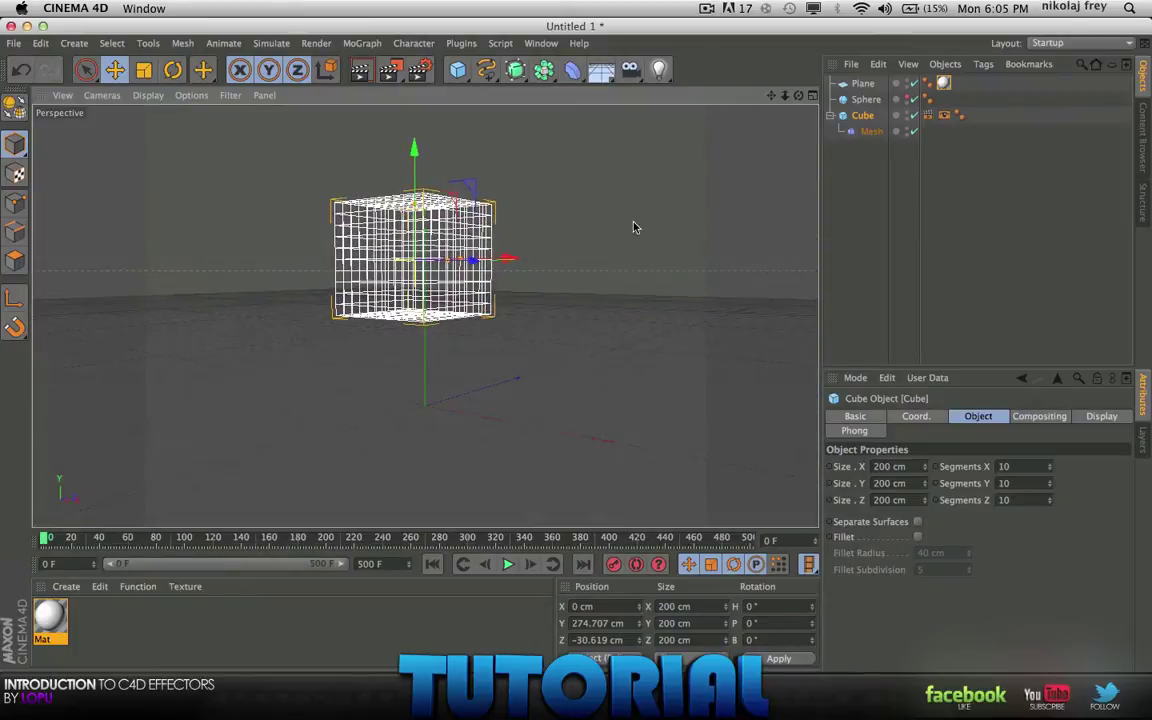
# Add a Collider Body simulation tag to the plane.
pyautogui.rightClick(866, 85)
pyautogui.moveTo(917, 186)
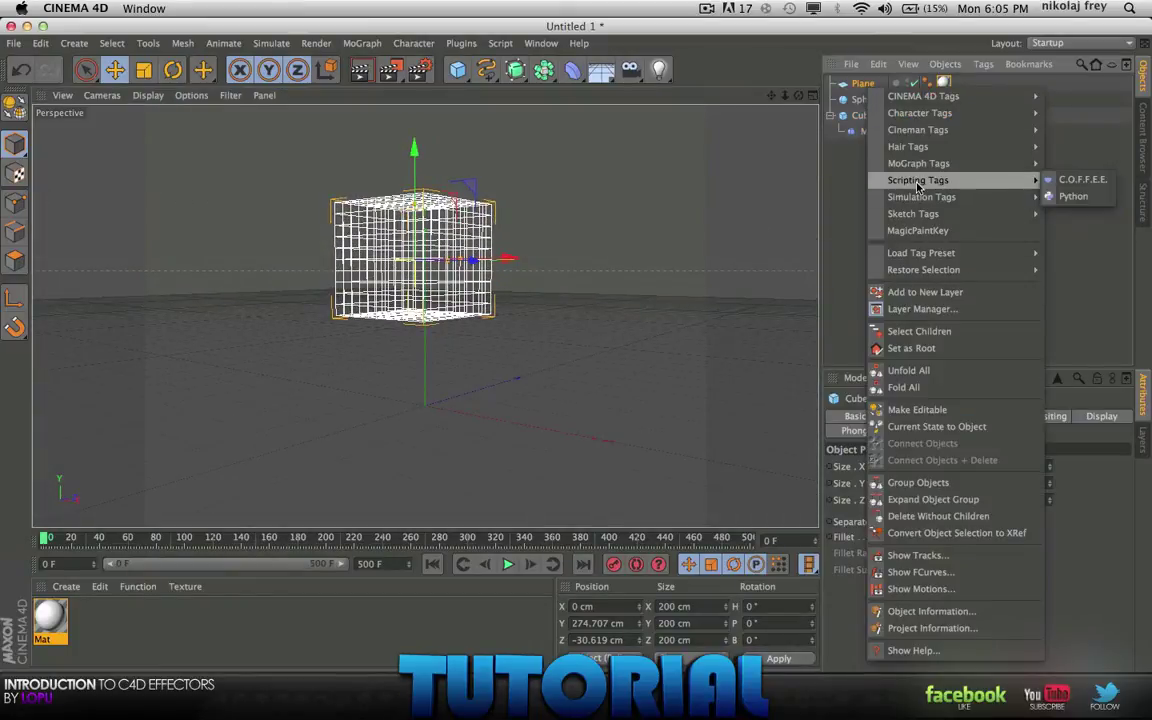
pyautogui.click(1000, 234)
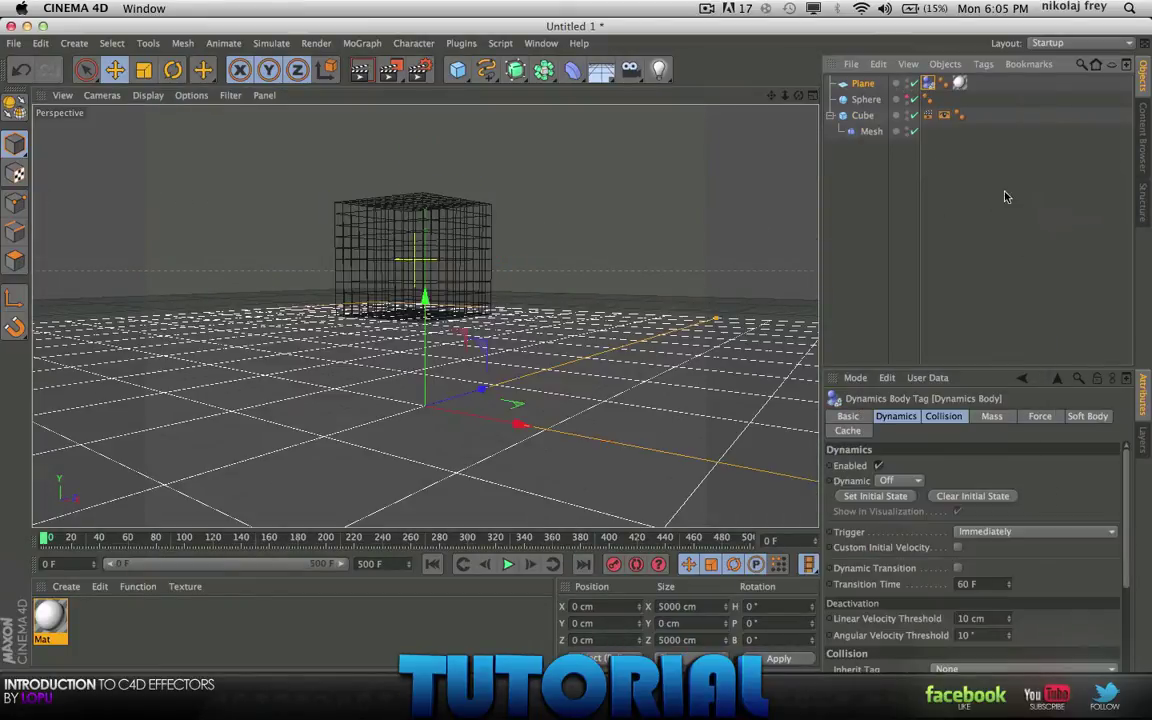
# Add a Soft Body simulation tag to the cube and deselect it.
pyautogui.rightClick(866, 117)
pyautogui.moveTo(962, 228)
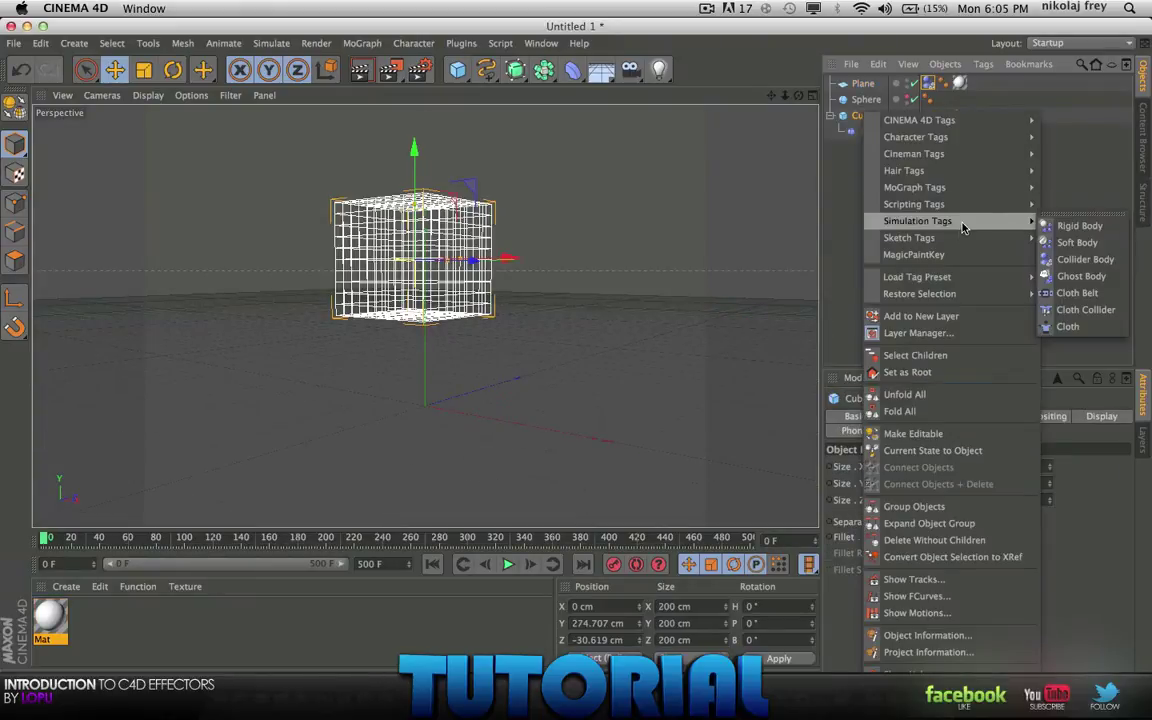
pyautogui.click(1077, 242)
pyautogui.click(475, 504)
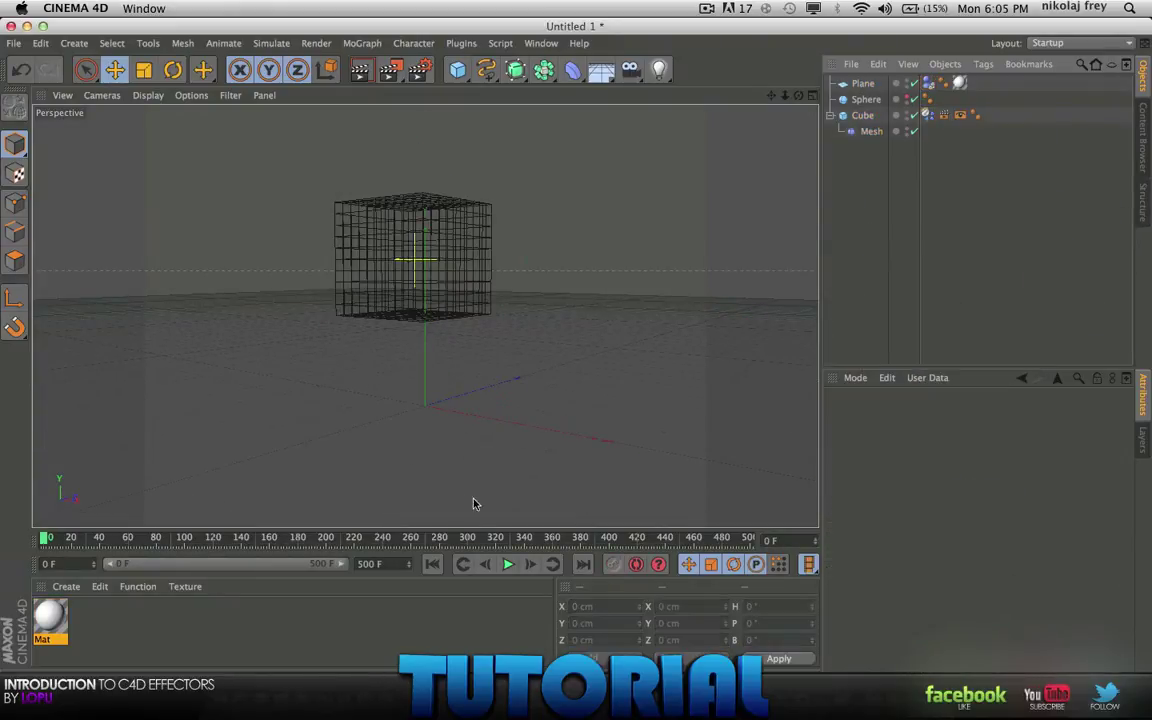
# Play the soft body simulation, examine the cube landing on the plane from several angles, and return to frame 0.
pyautogui.click(507, 564)
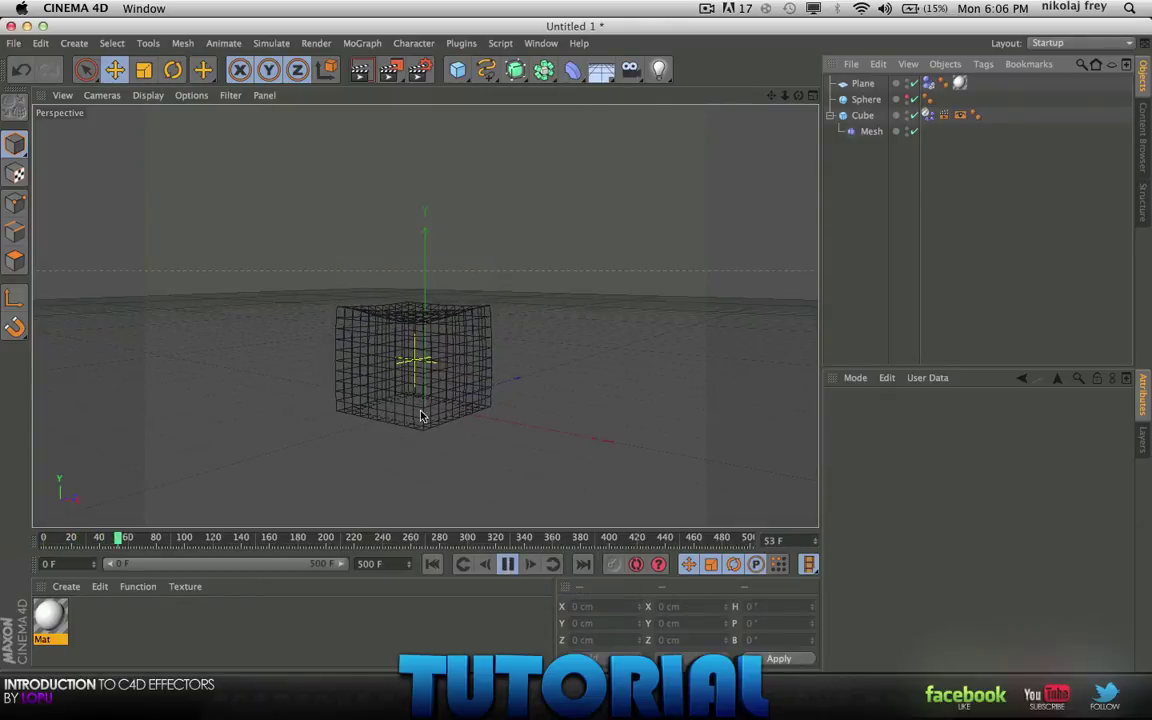
pyautogui.keyDown('alt'); pyautogui.moveTo(414, 418); pyautogui.dragTo(273, 419); pyautogui.keyUp('alt')
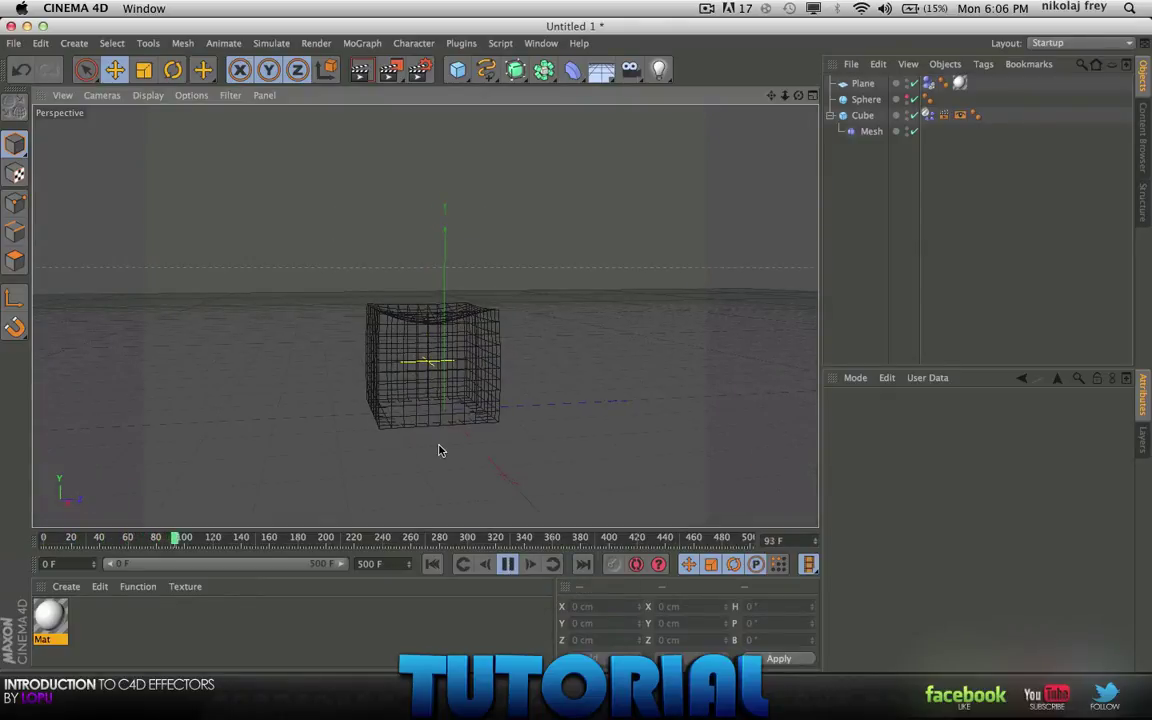
pyautogui.keyDown('alt'); pyautogui.moveTo(438, 450); pyautogui.dragTo(502, 431); pyautogui.keyUp('alt')
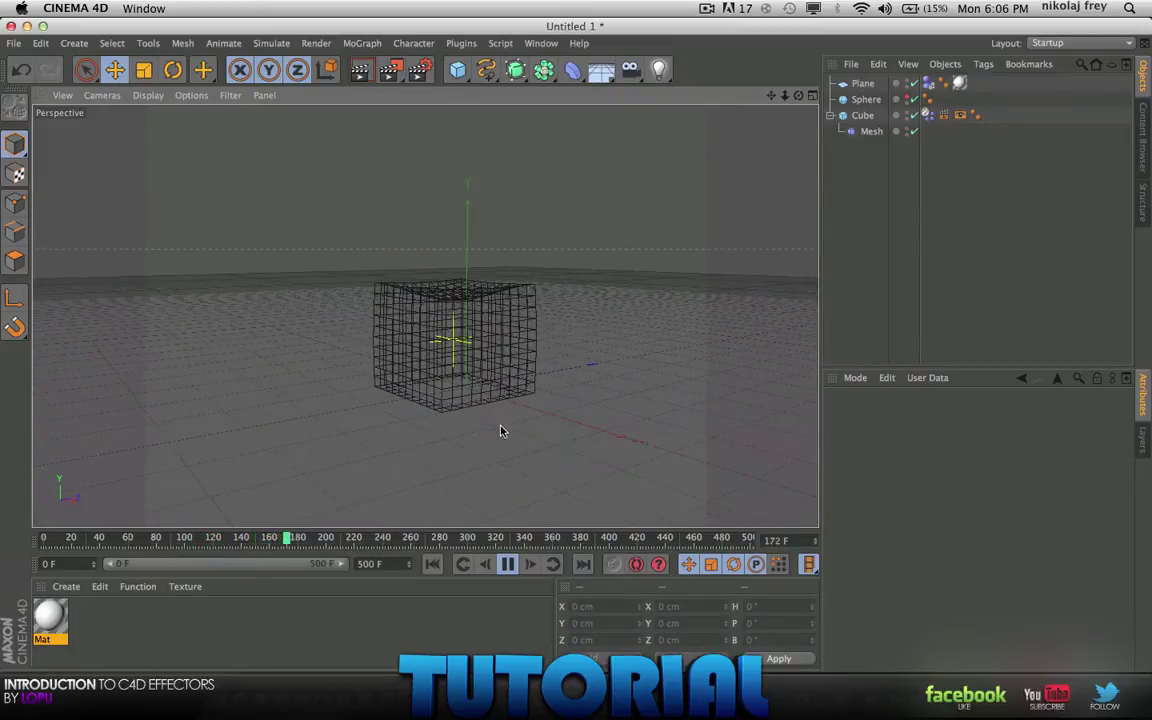
pyautogui.keyDown('alt'); pyautogui.moveTo(429, 461); pyautogui.dragTo(517, 429); pyautogui.keyUp('alt')
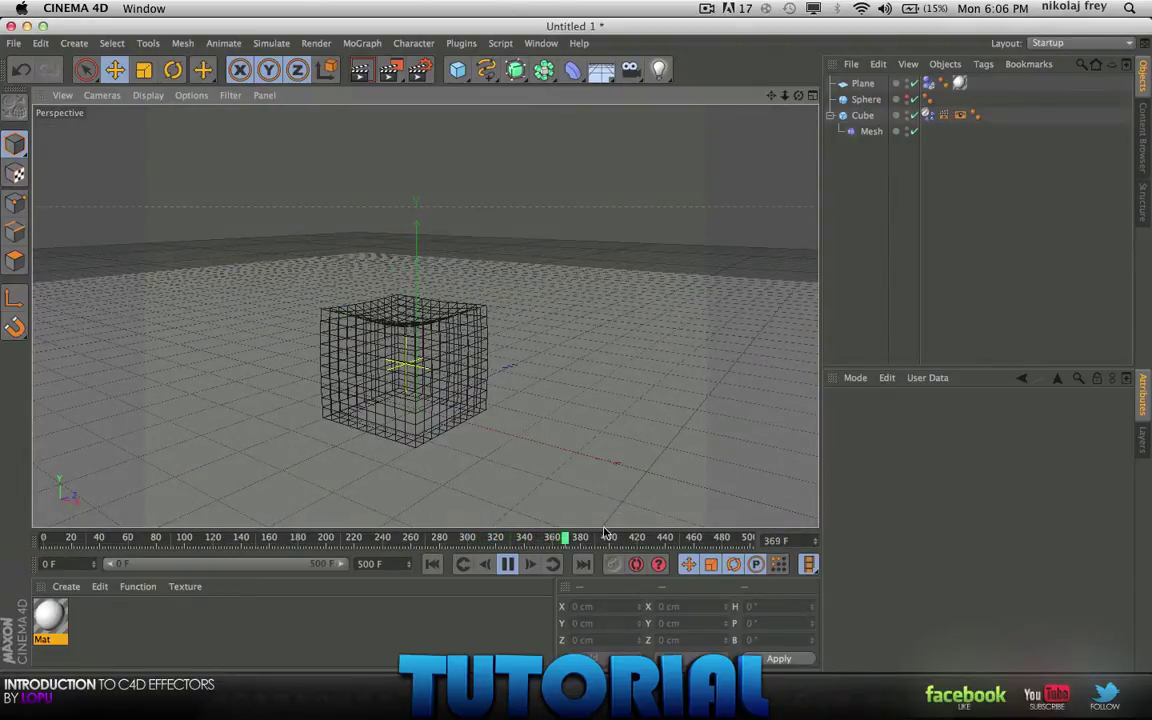
pyautogui.click(508, 564)
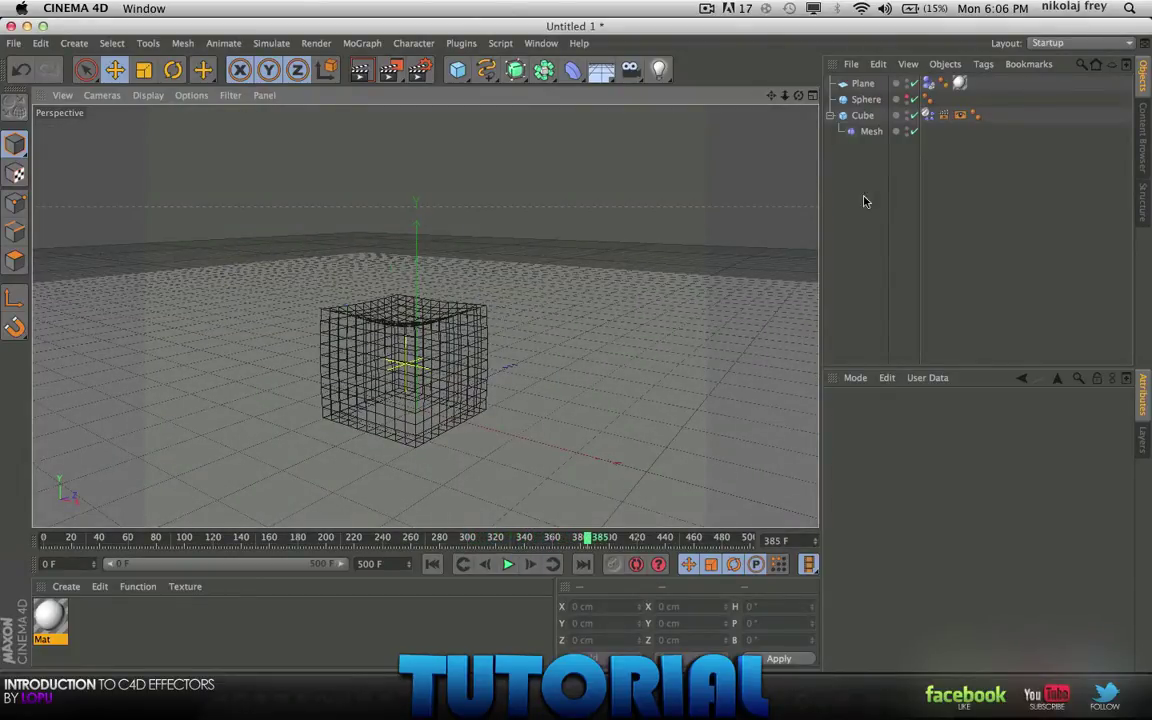
pyautogui.click(426, 561)
# Raise the cube to about Y 500 cm, play the drop onto the plane, and return to frame 0.
pyautogui.click(884, 116)
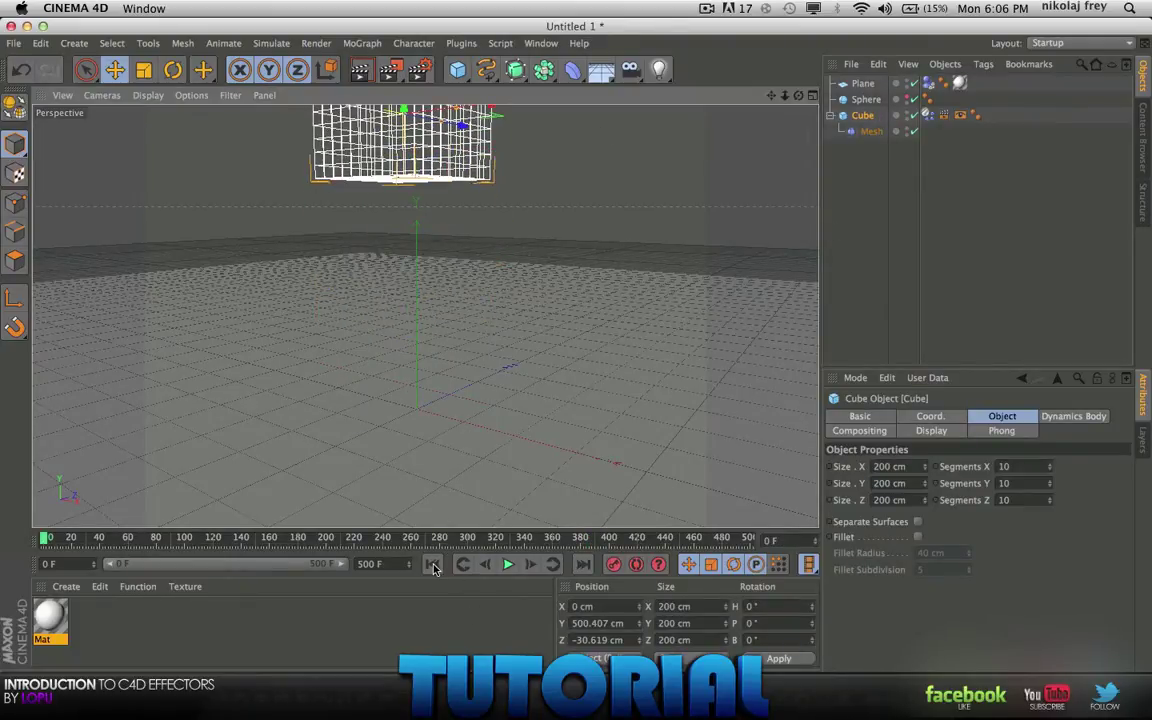
pyautogui.click(508, 564)
pyautogui.click(868, 232)
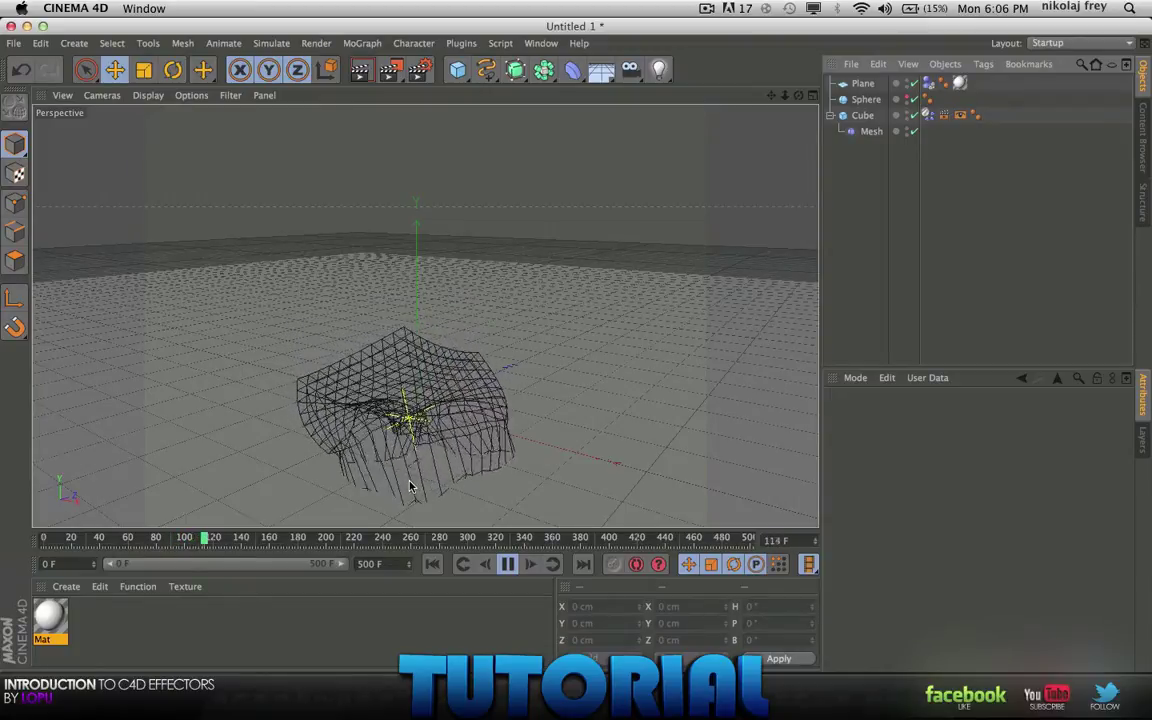
pyautogui.keyDown('alt'); pyautogui.moveTo(404, 477); pyautogui.dragTo(376, 361, button='middle'); pyautogui.keyUp('alt')
pyautogui.keyDown('alt'); pyautogui.moveTo(303, 409); pyautogui.dragTo(424, 316); pyautogui.keyUp('alt')
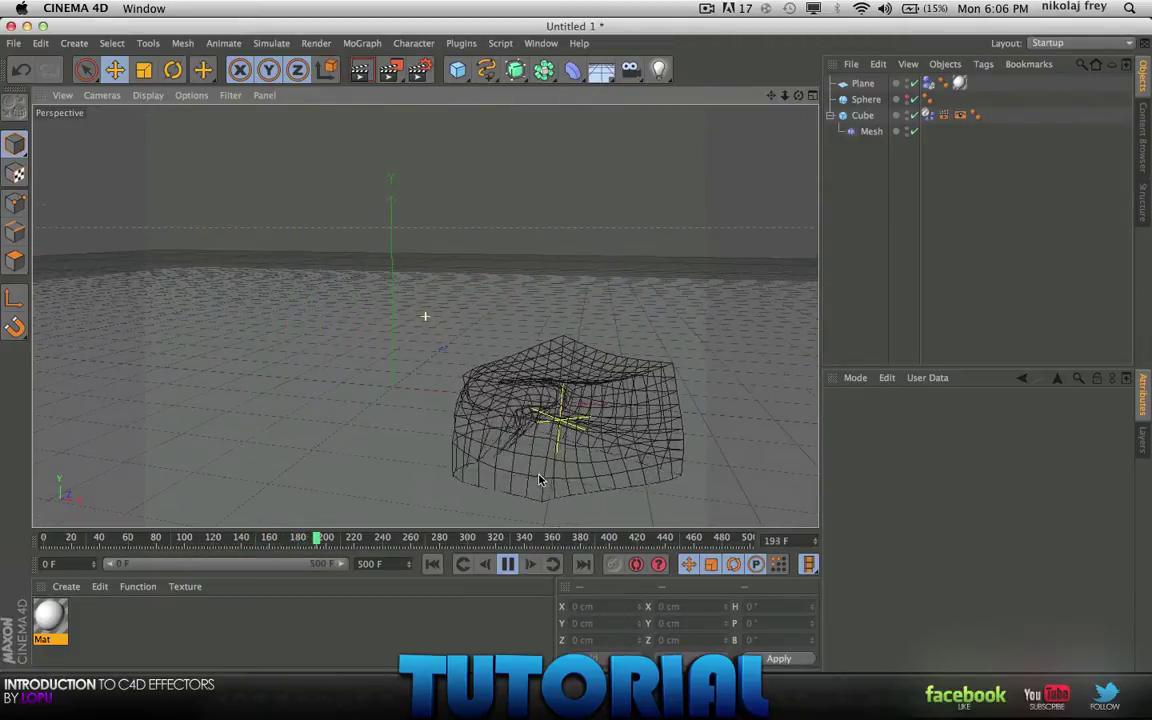
pyautogui.click(507, 564)
pyautogui.click(430, 566)
# Lower the cube to about Y 395 cm and rotate it to about H -54°, P -32° and B -30°.
pyautogui.keyDown('alt'); pyautogui.moveTo(581, 228); pyautogui.dragTo(532, 328, button='middle'); pyautogui.keyUp('alt')
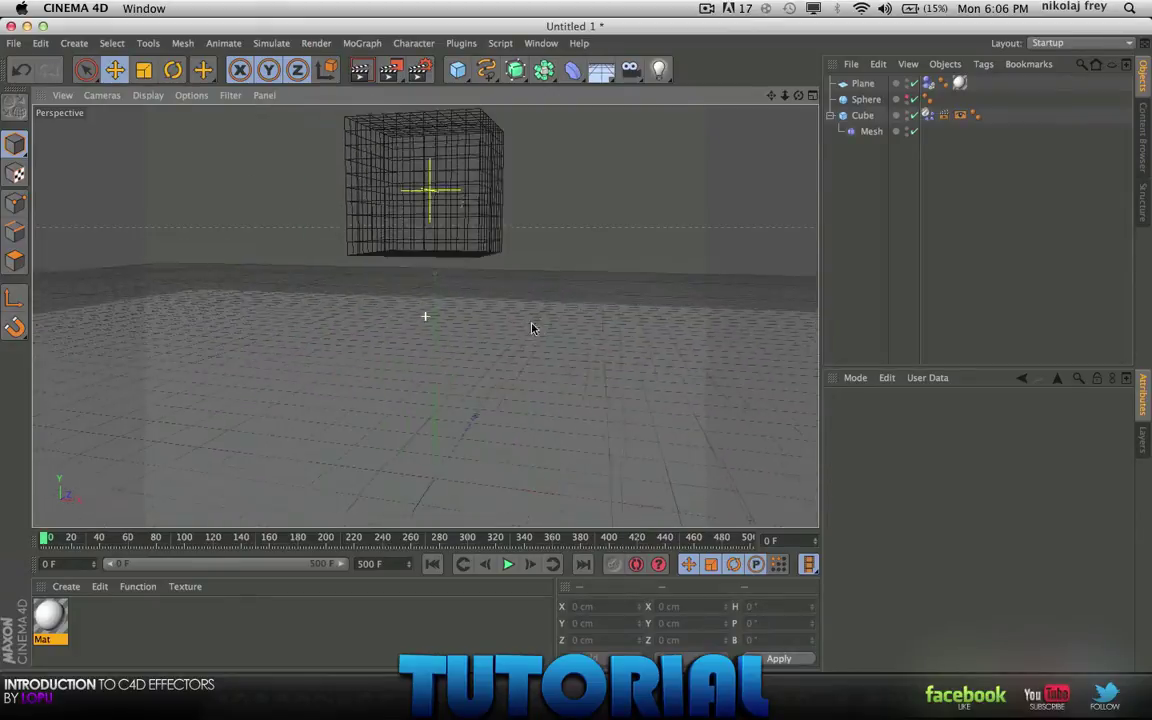
pyautogui.click(453, 197)
pyautogui.moveTo(426, 130); pyautogui.dragTo(430, 190)
pyautogui.press('super+z')
pyautogui.click(143, 70)
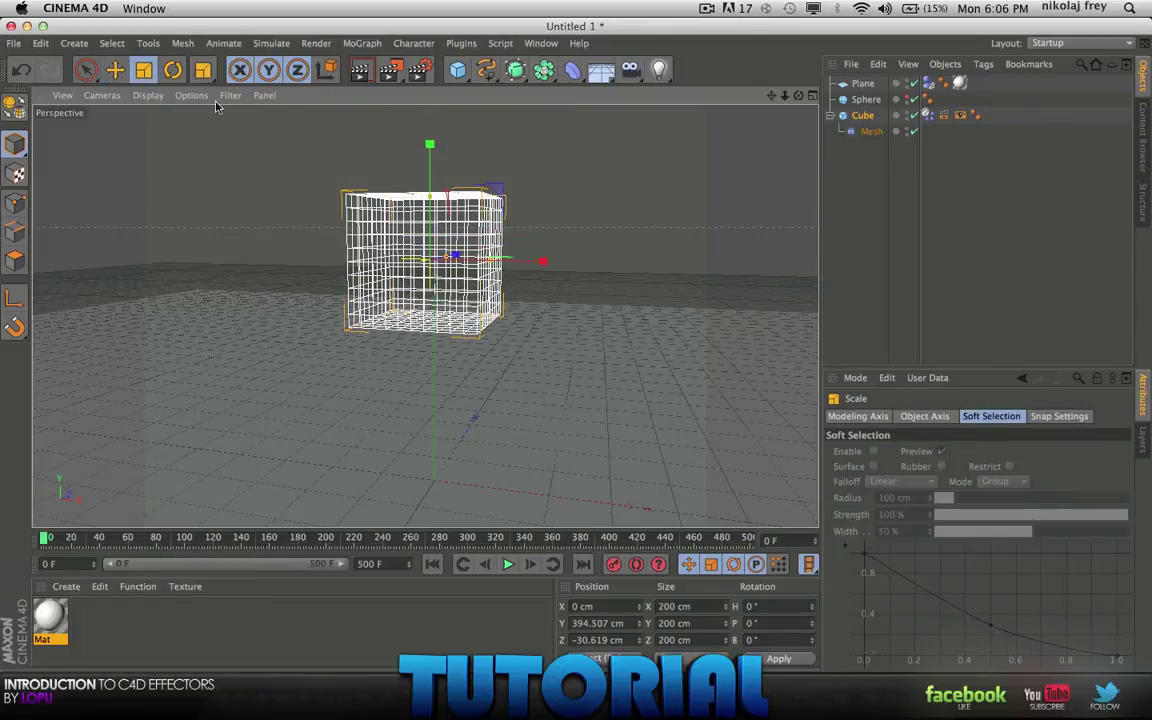
pyautogui.click(173, 70)
pyautogui.moveTo(470, 268); pyautogui.dragTo(512, 517)
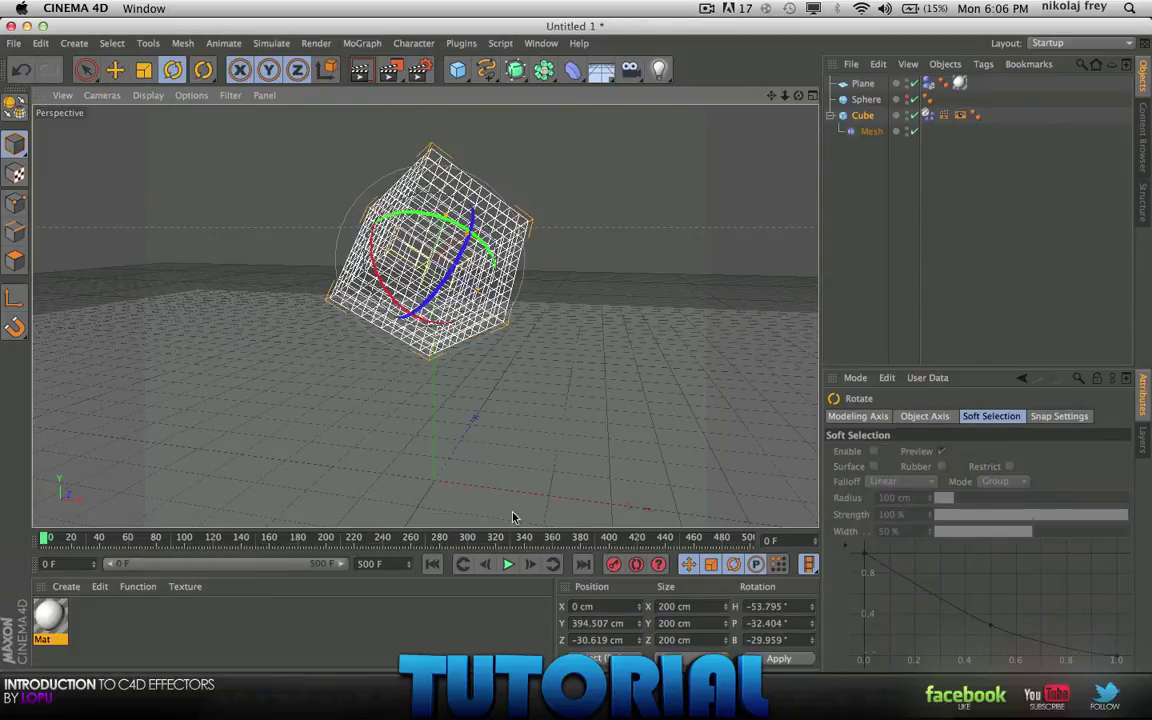
# Play the simulation of the tilted cube, examine its deformation from all sides, and return to frame 0.
pyautogui.click(510, 565)
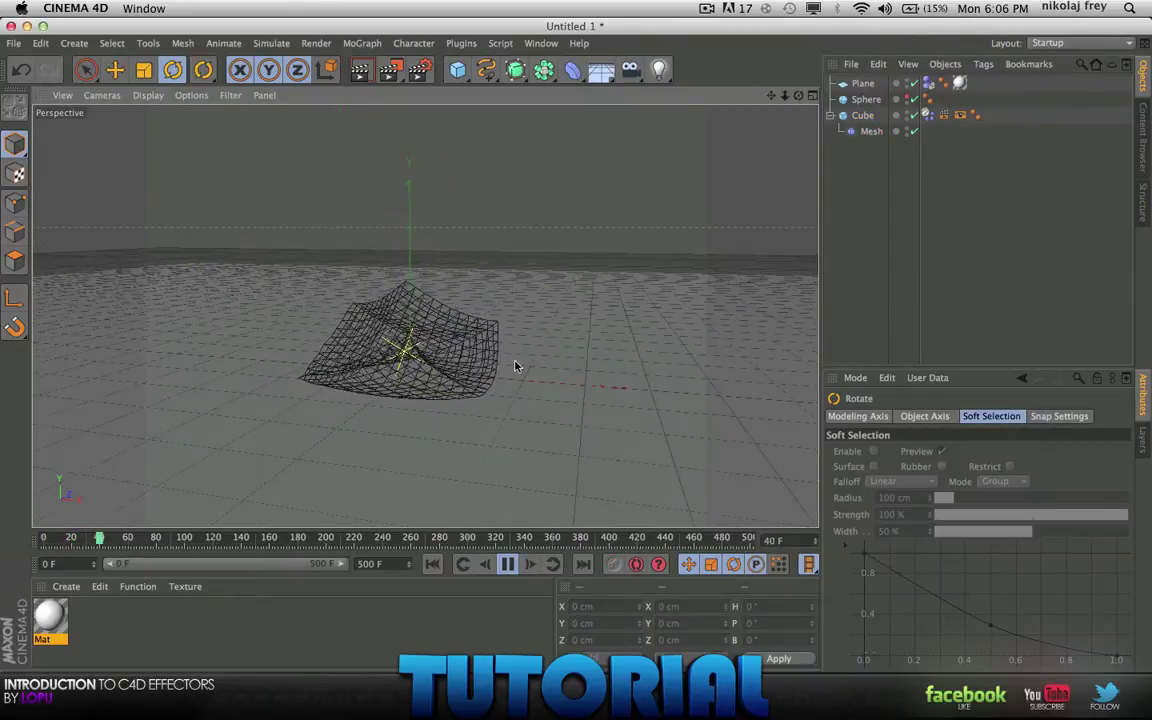
pyautogui.keyDown('alt'); pyautogui.moveTo(319, 371); pyautogui.dragTo(185, 425); pyautogui.keyUp('alt')
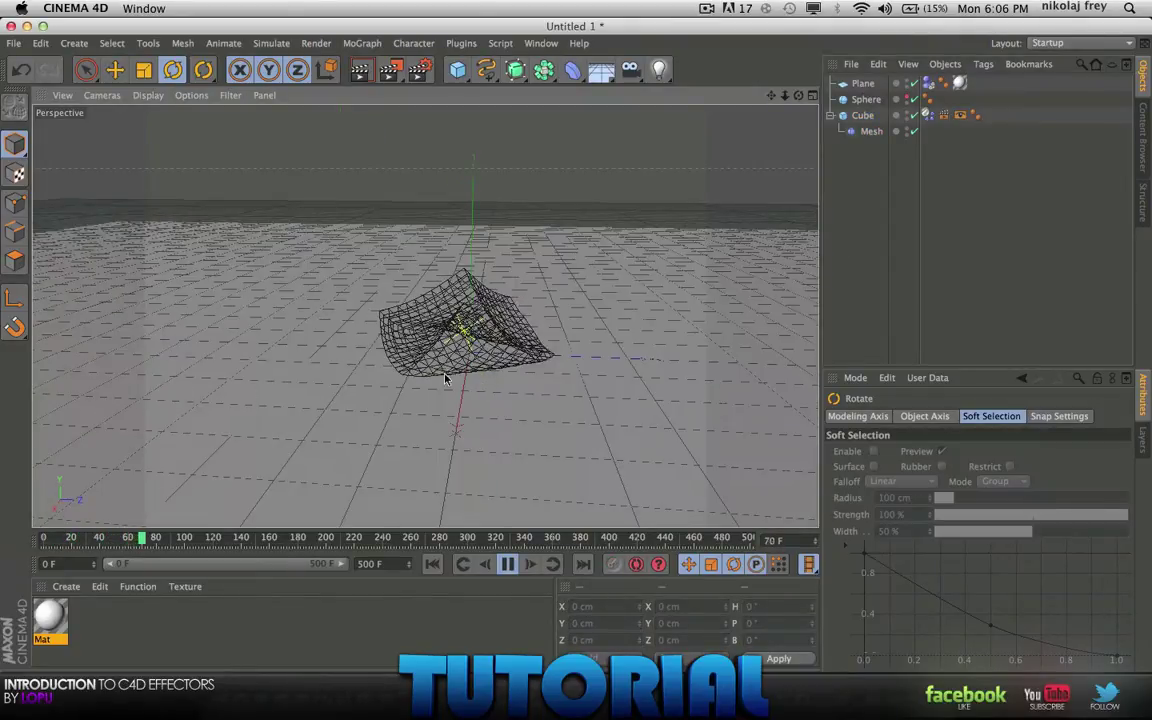
pyautogui.keyDown('alt'); pyautogui.moveTo(448, 352); pyautogui.dragTo(140, 347); pyautogui.keyUp('alt')
pyautogui.keyDown('alt'); pyautogui.moveTo(496, 357); pyautogui.dragTo(300, 353); pyautogui.keyUp('alt')
pyautogui.keyDown('alt'); pyautogui.moveTo(535, 353); pyautogui.dragTo(700, 380); pyautogui.keyUp('alt')
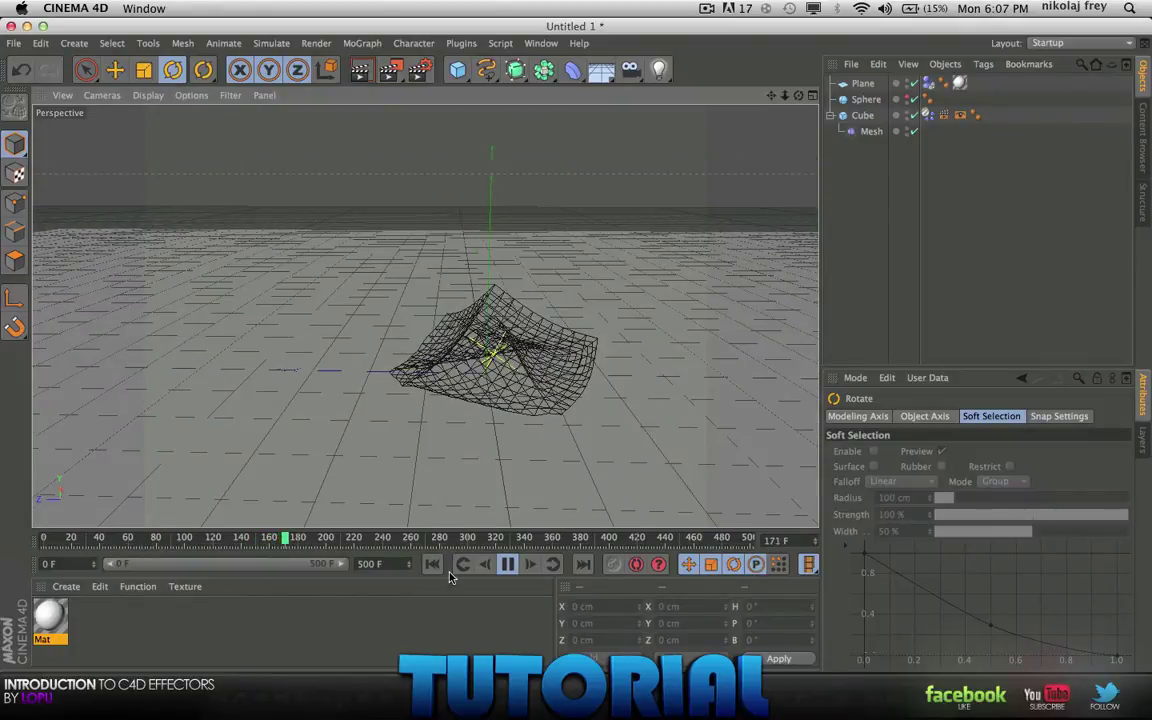
pyautogui.click(505, 562)
pyautogui.click(430, 565)
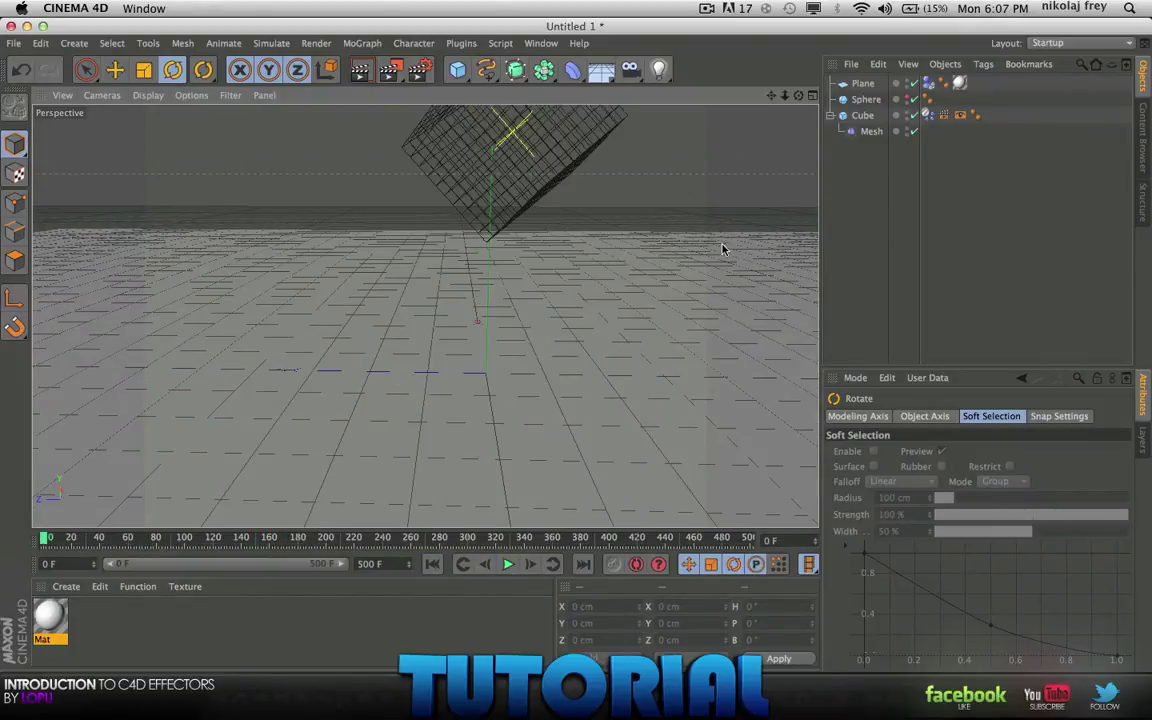
# Hide the cube in the viewport and make the sphere visible.
pyautogui.click(908, 116)
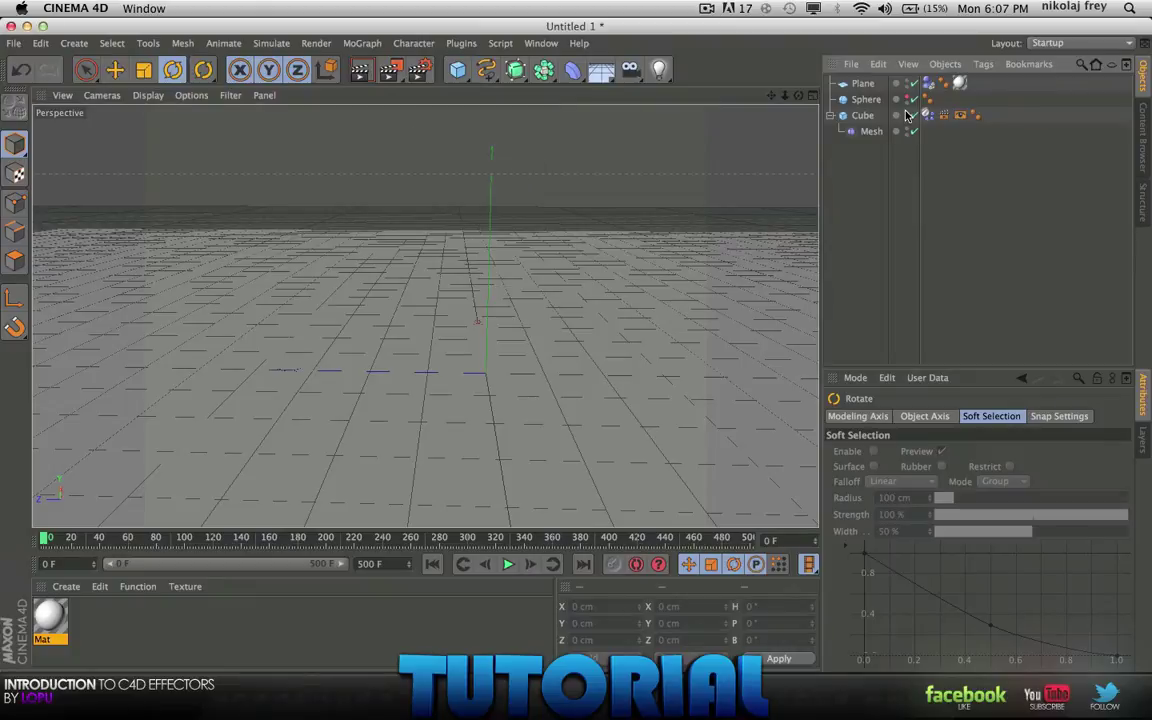
pyautogui.click(912, 99)
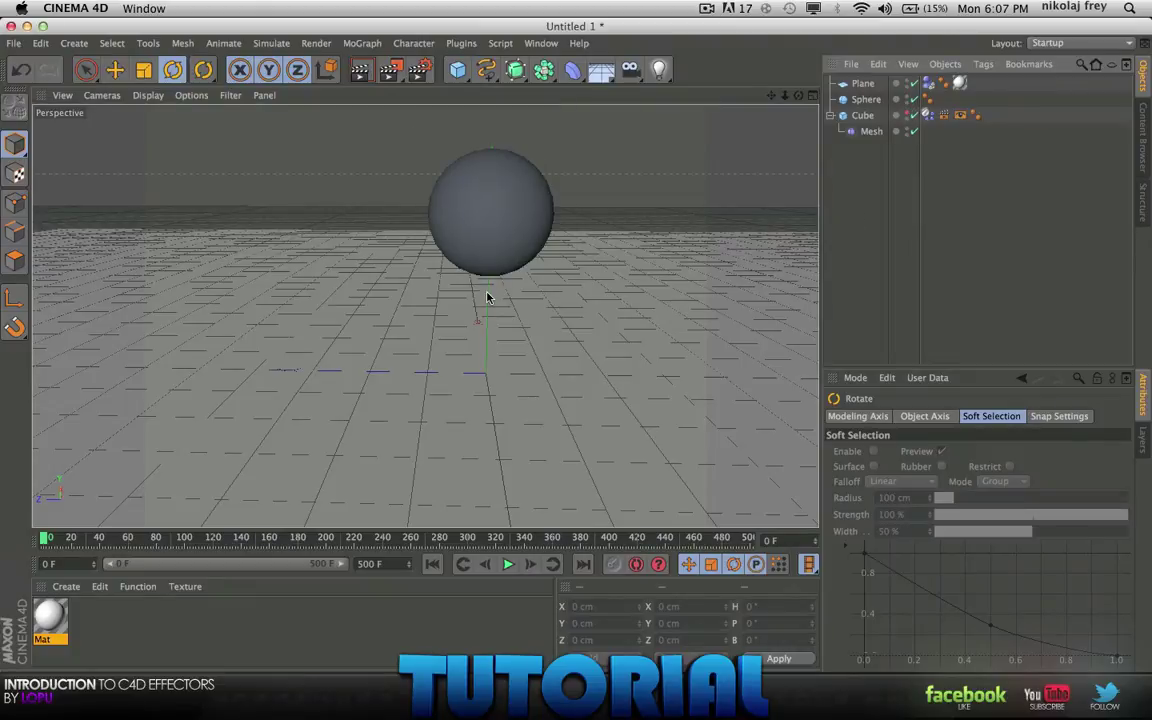
pyautogui.moveTo(487, 297)
pyautogui.keyDown('alt'); pyautogui.mouseDown()
pyautogui.moveTo(455, 398)
pyautogui.moveTo(450, 316)
pyautogui.moveTo(423, 309)
pyautogui.moveTo(490, 311)
pyautogui.mouseUp(); pyautogui.keyUp('alt')
# Set the sphere's segments to 50 and keep the sphere selected.
pyautogui.click(866, 100)
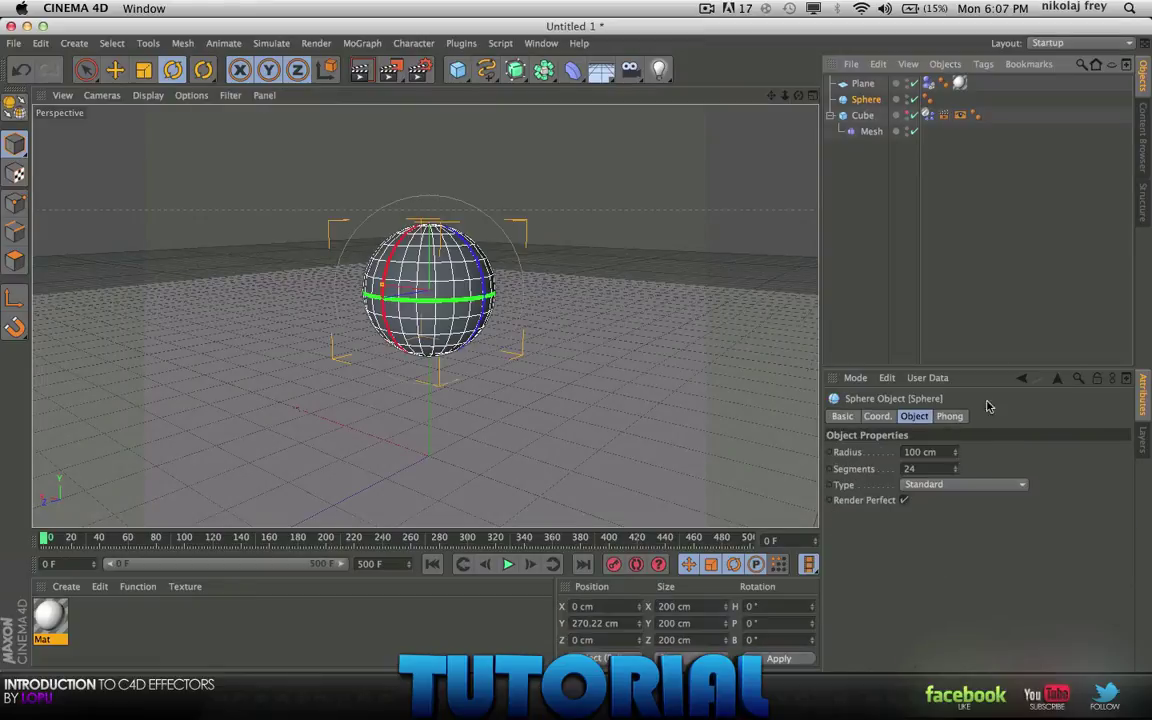
pyautogui.doubleClick(924, 466)
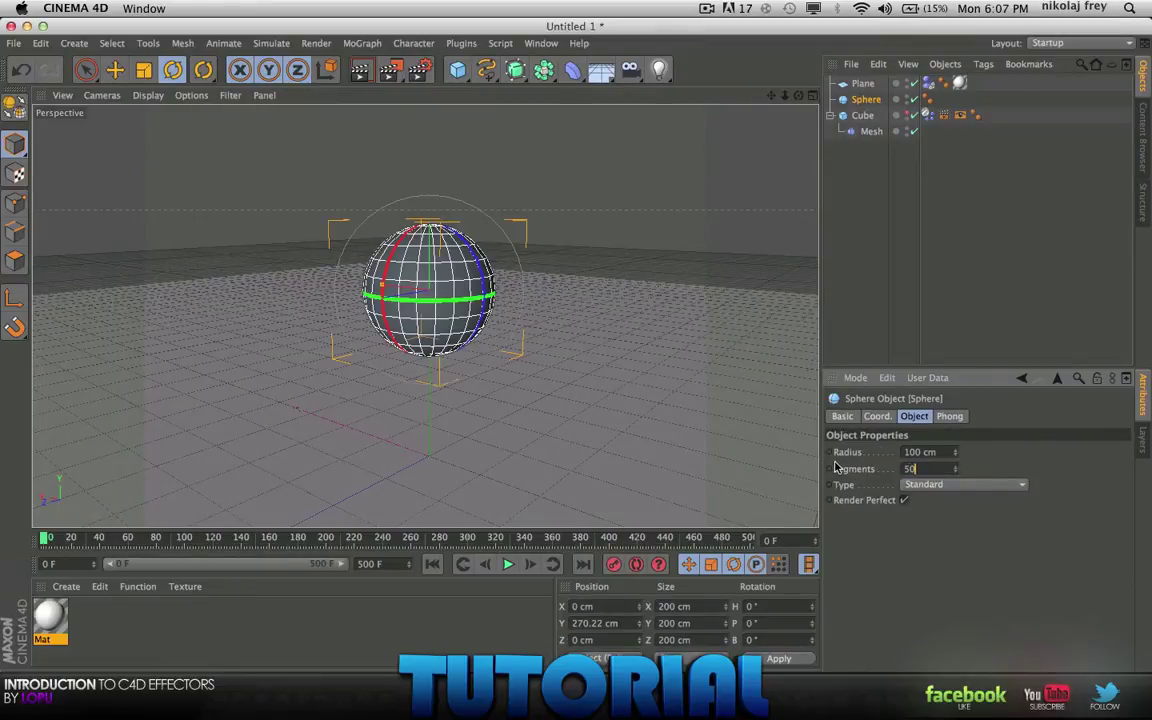
pyautogui.press('Return')
pyautogui.click(868, 167)
pyautogui.click(860, 101)
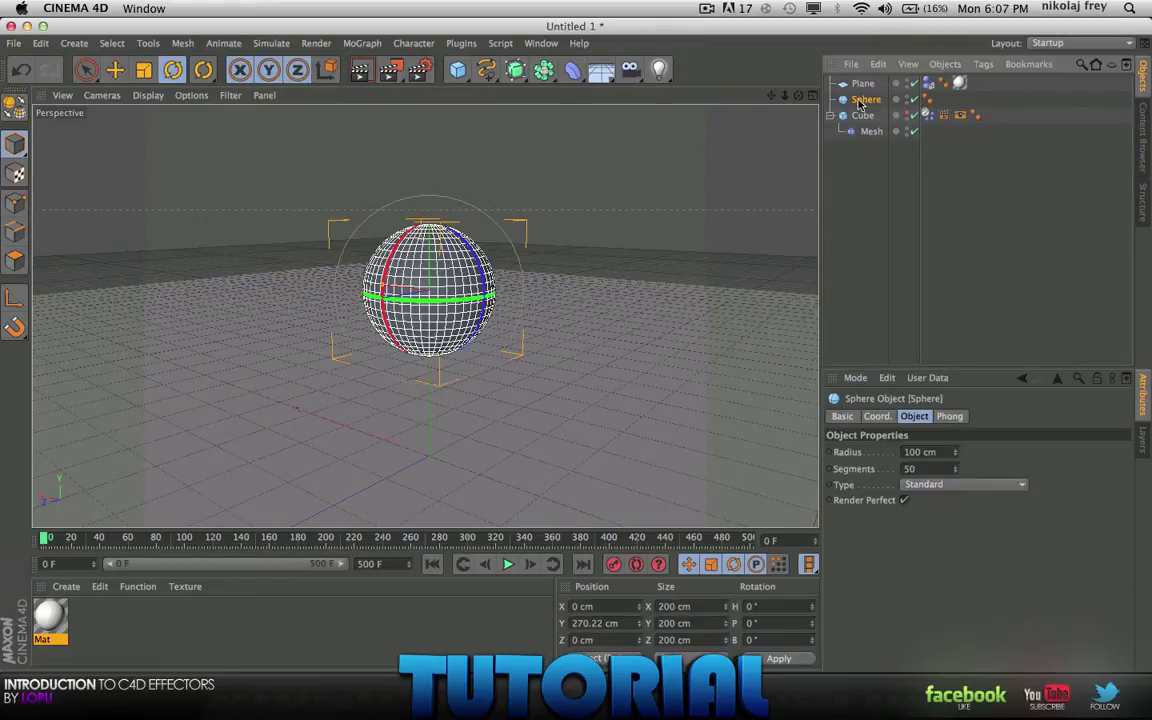
# Add a Mesh deformer and make it a child of the sphere.
pyautogui.click(572, 69)
pyautogui.click(873, 120)
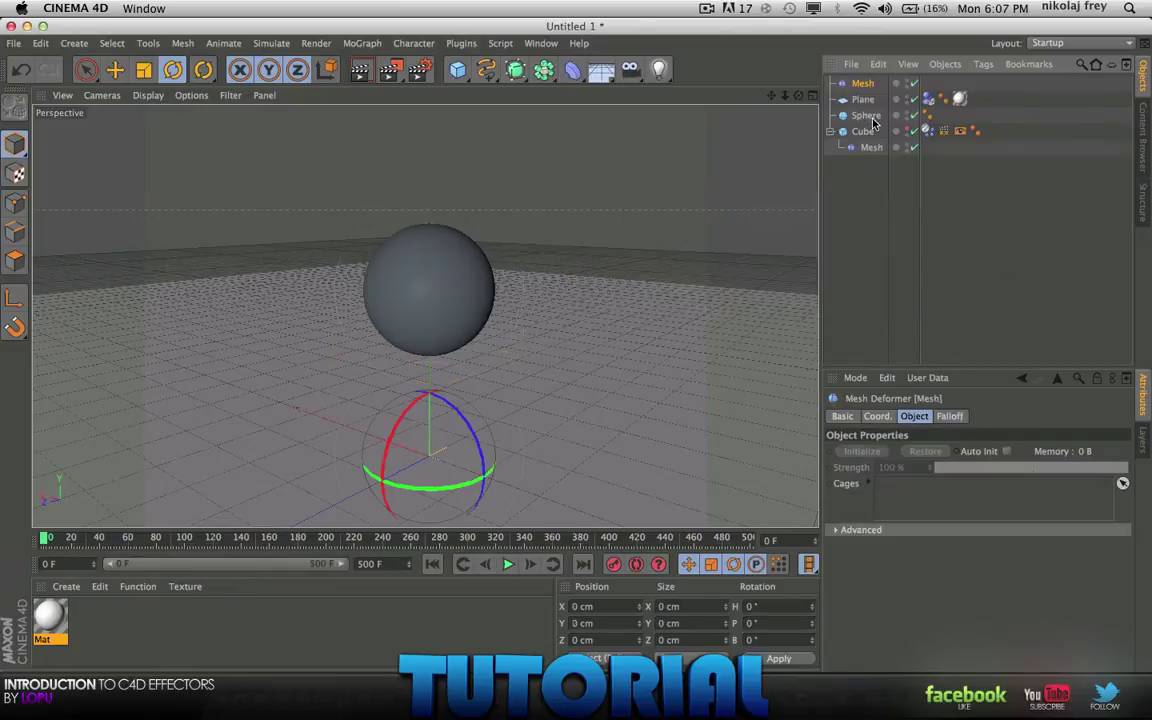
pyautogui.moveTo(865, 115); pyautogui.dragTo(865, 114)
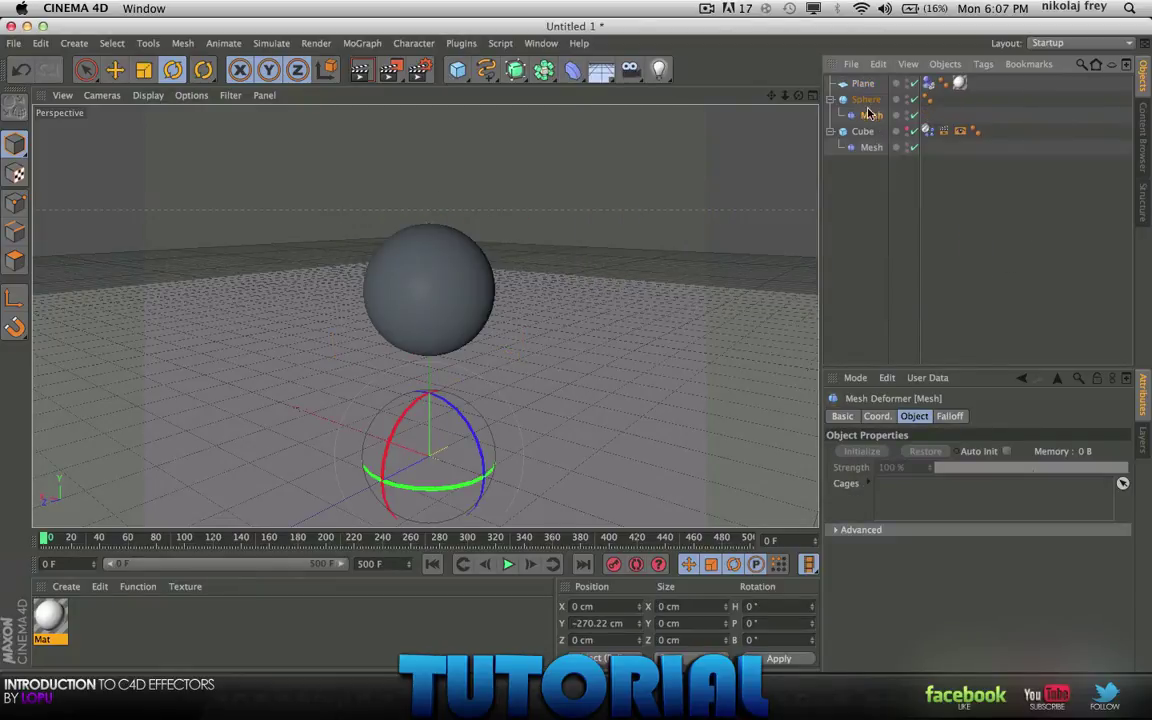
# Assign the sphere as the cage of its Mesh deformer and initialize the deformer.
pyautogui.click(866, 101)
pyautogui.click(870, 116)
pyautogui.click(1122, 483)
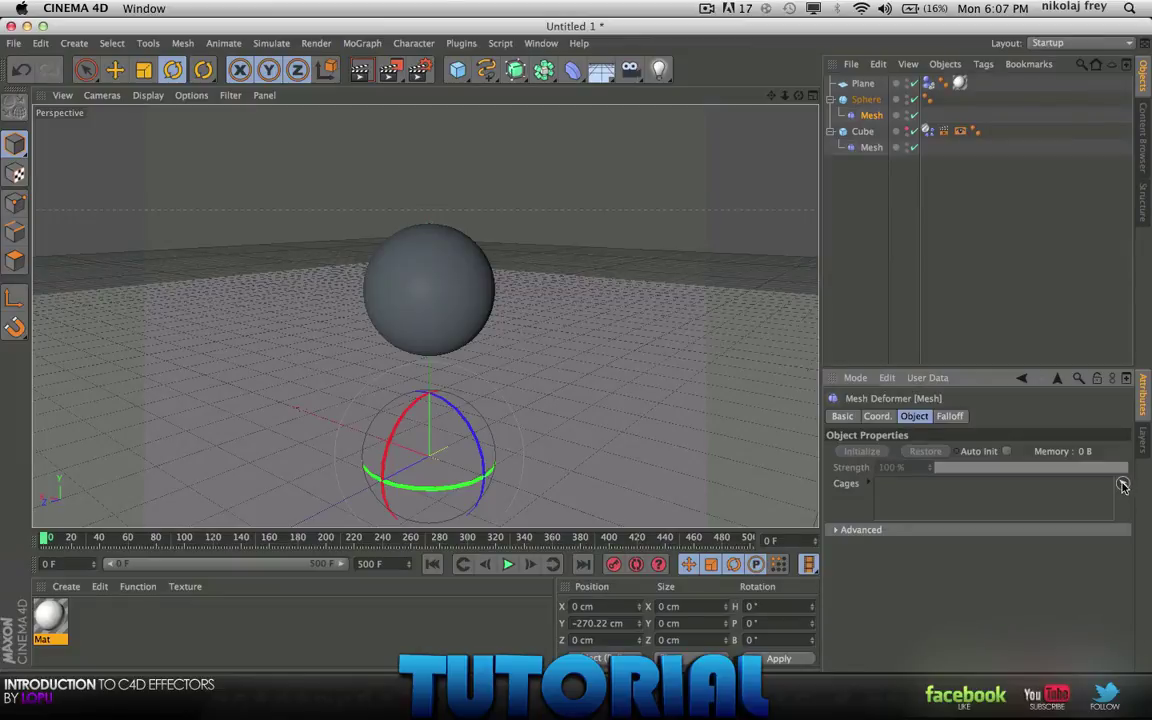
pyautogui.click(362, 297)
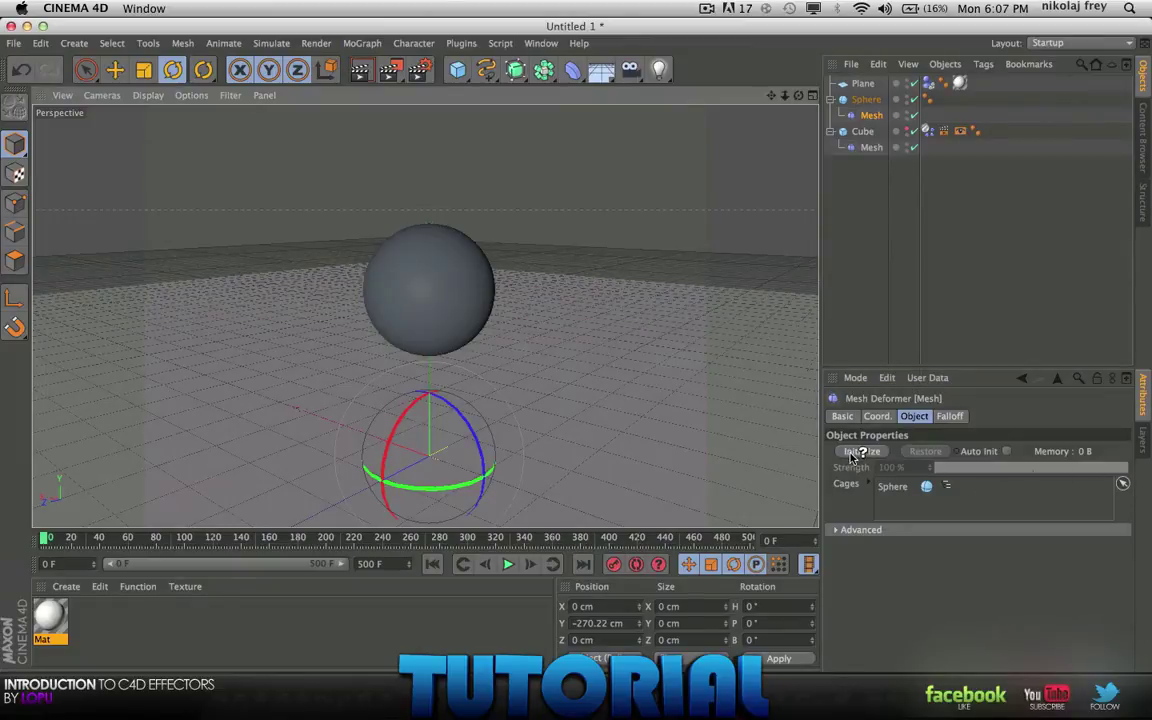
pyautogui.click(855, 452)
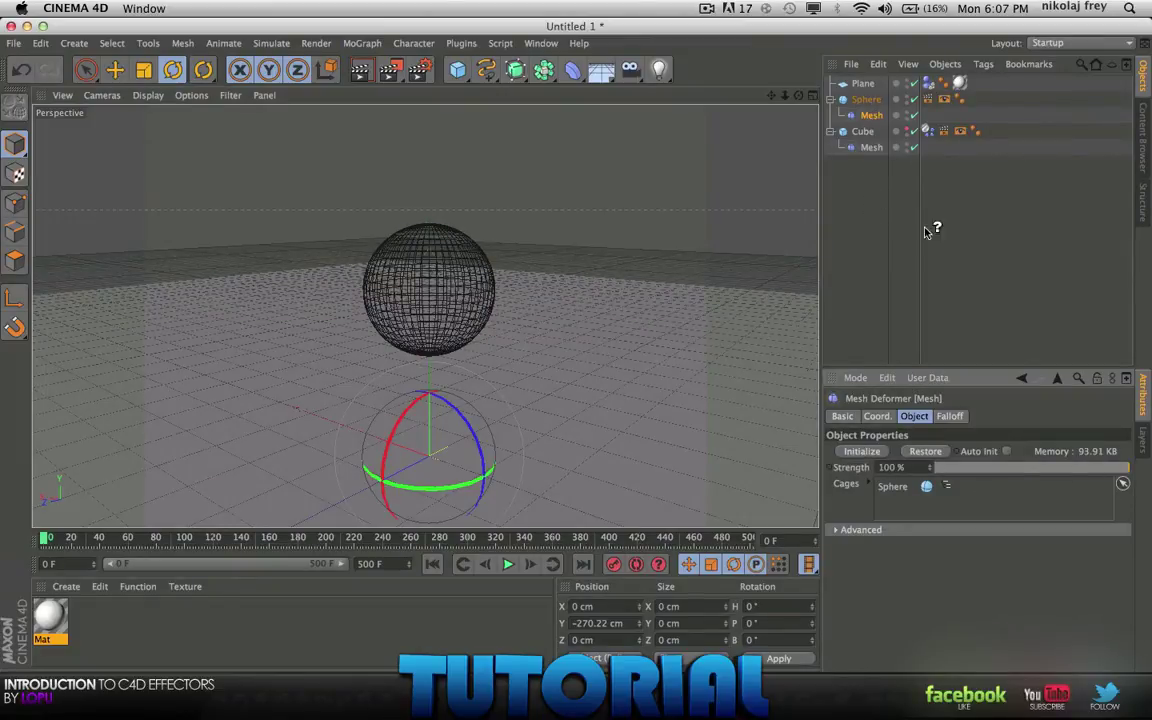
# Play the animation with the sphere selected, view it from another angle, stop it and return to frame 0.
pyautogui.keyDown('alt'); pyautogui.moveTo(426, 311); pyautogui.dragTo(466, 346); pyautogui.keyUp('alt')
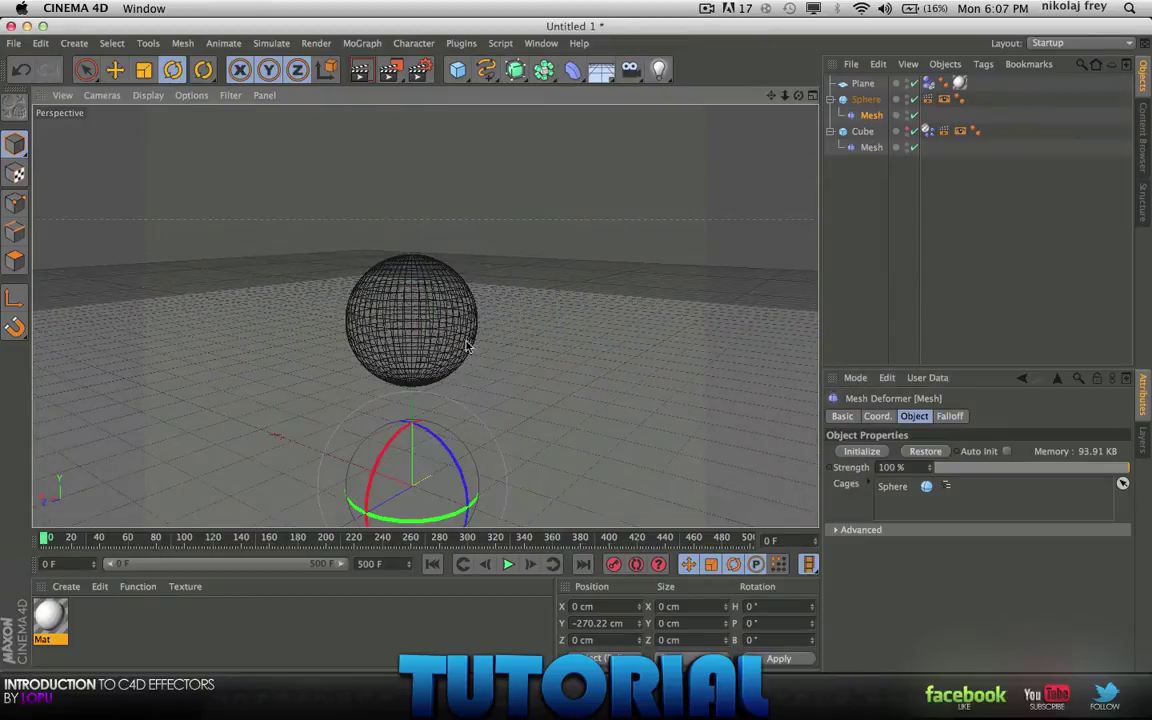
pyautogui.click(866, 99)
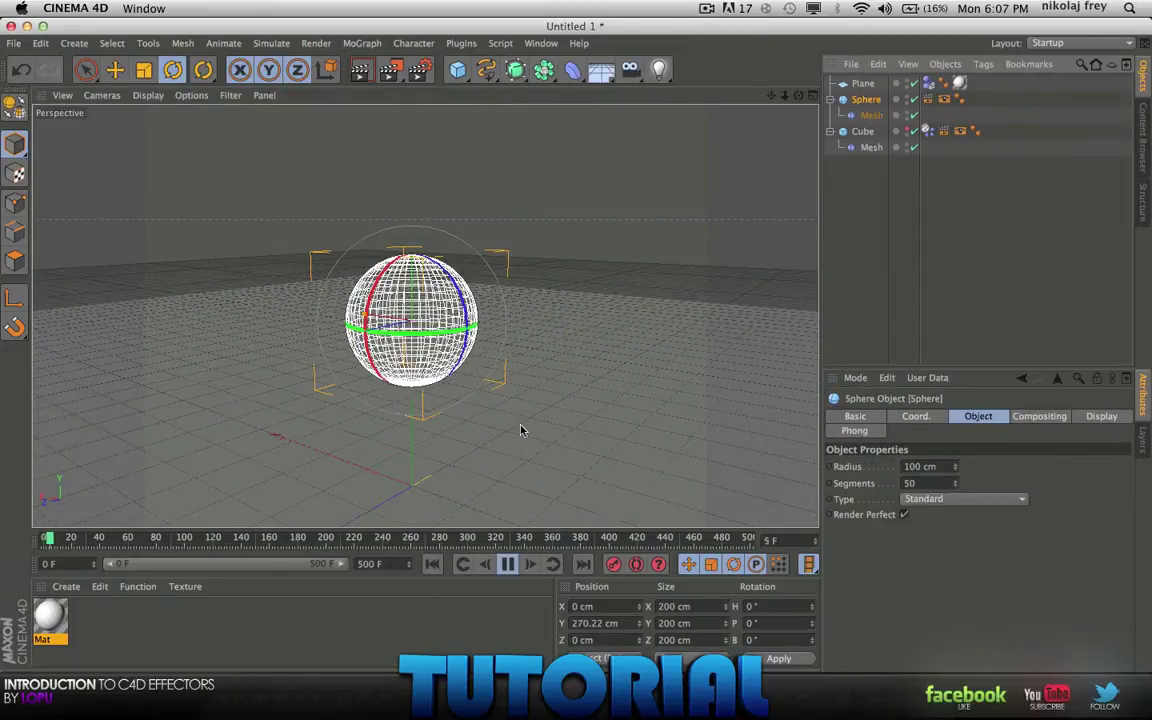
pyautogui.keyDown('alt'); pyautogui.moveTo(555, 360); pyautogui.dragTo(597, 268, button='middle'); pyautogui.keyUp('alt')
pyautogui.click(506, 565)
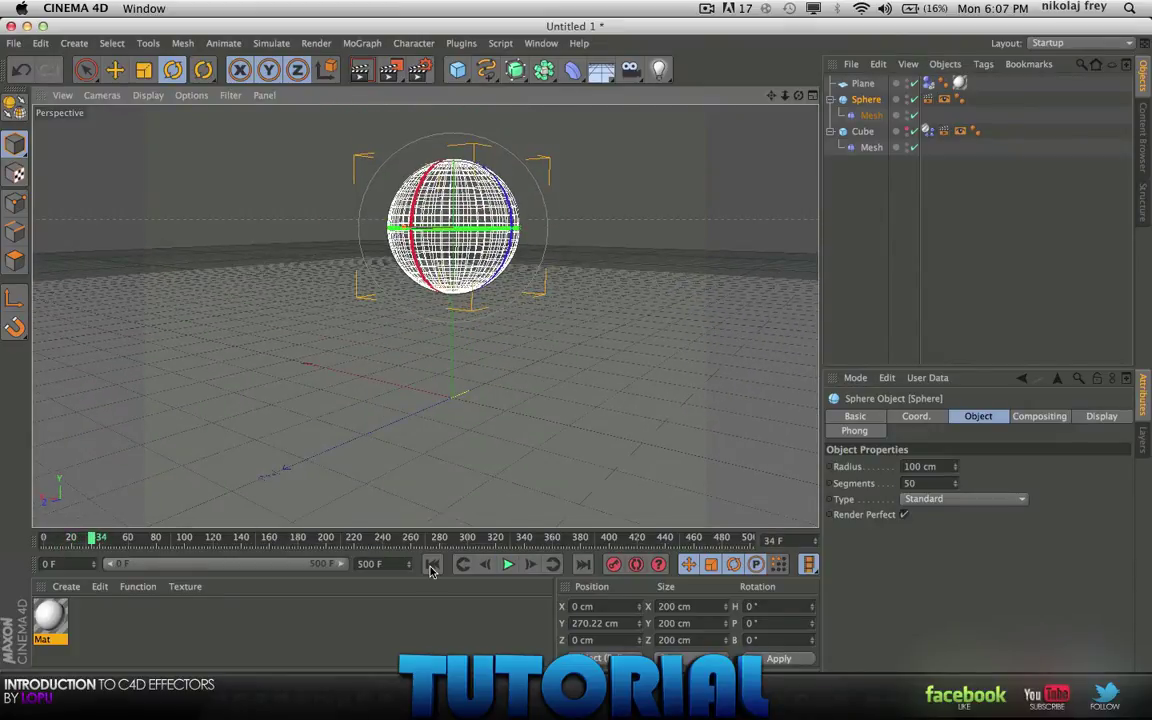
pyautogui.click(432, 566)
# Add a Soft Body tag to the 50-segment sphere, play its drop onto the plane and return to frame 0.
pyautogui.rightClick(858, 104)
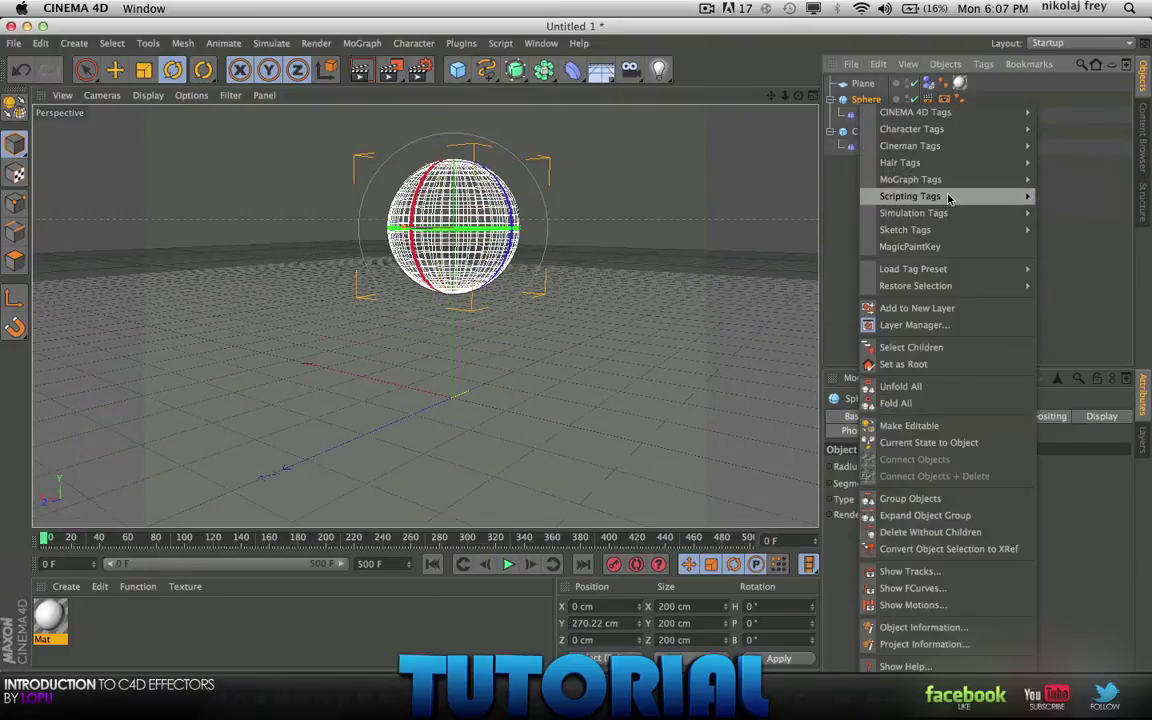
pyautogui.moveTo(945, 216)
pyautogui.click(1072, 217)
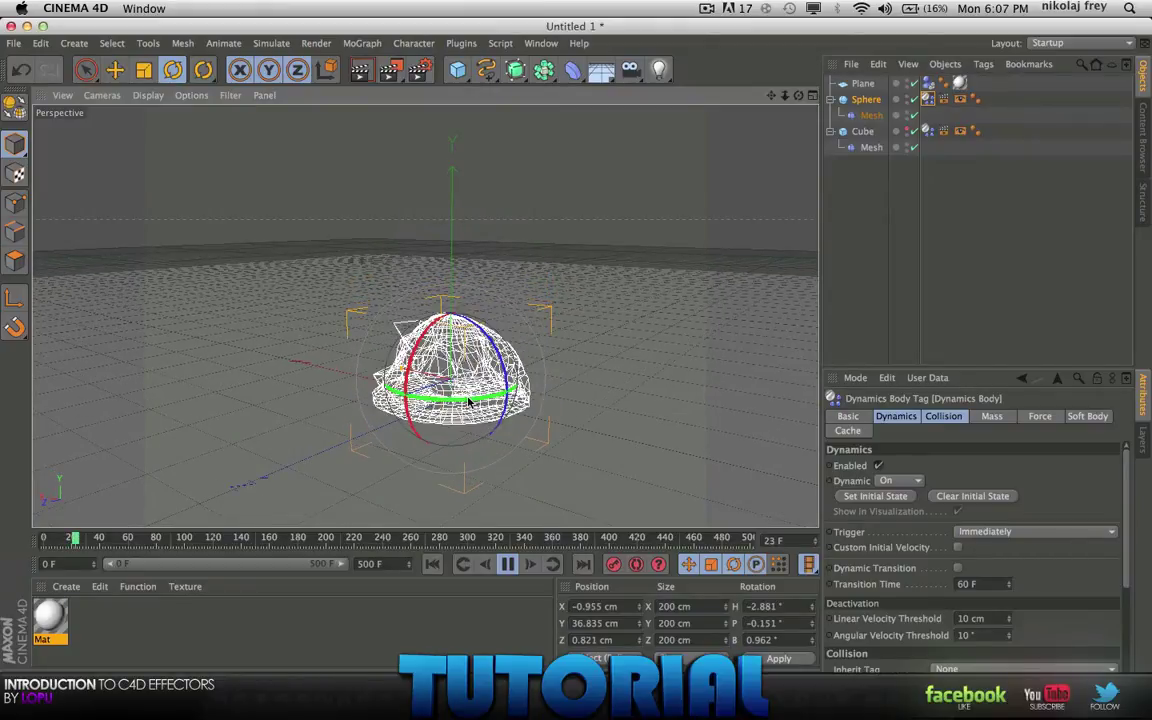
pyautogui.click(431, 565)
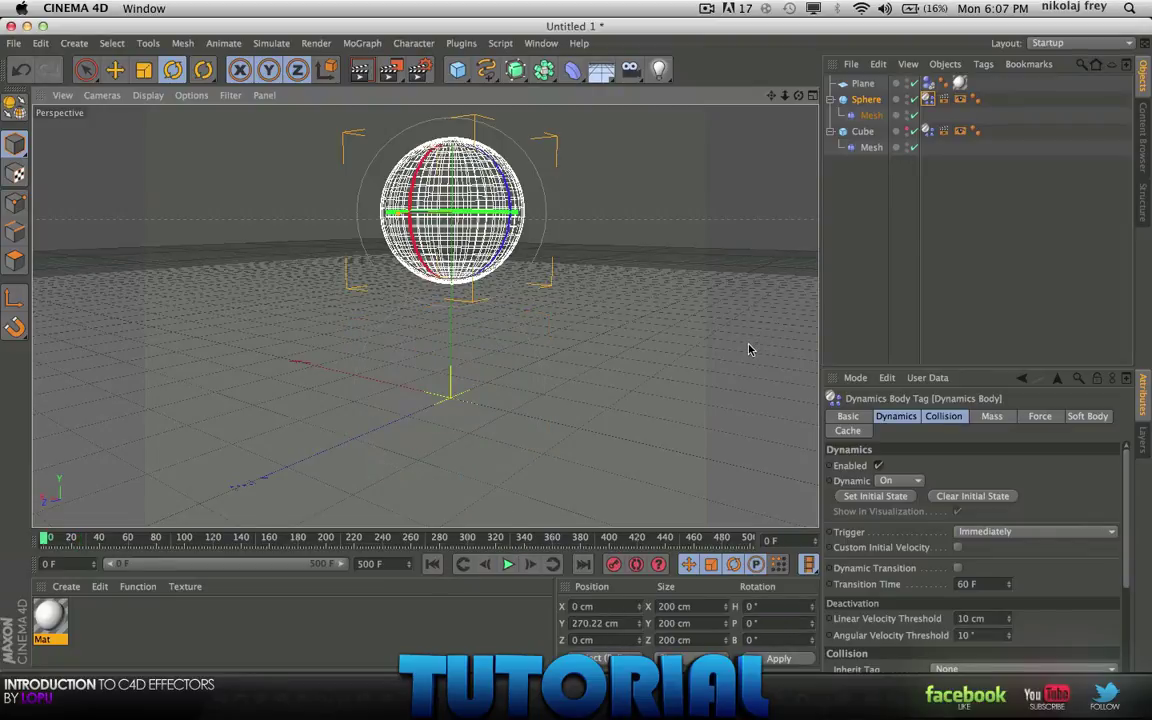
# Undo the sphere's Soft Body tag and the cage setup of its Mesh deformer.
pyautogui.press('super+z')
pyautogui.press('super+z')
pyautogui.press('super+z')
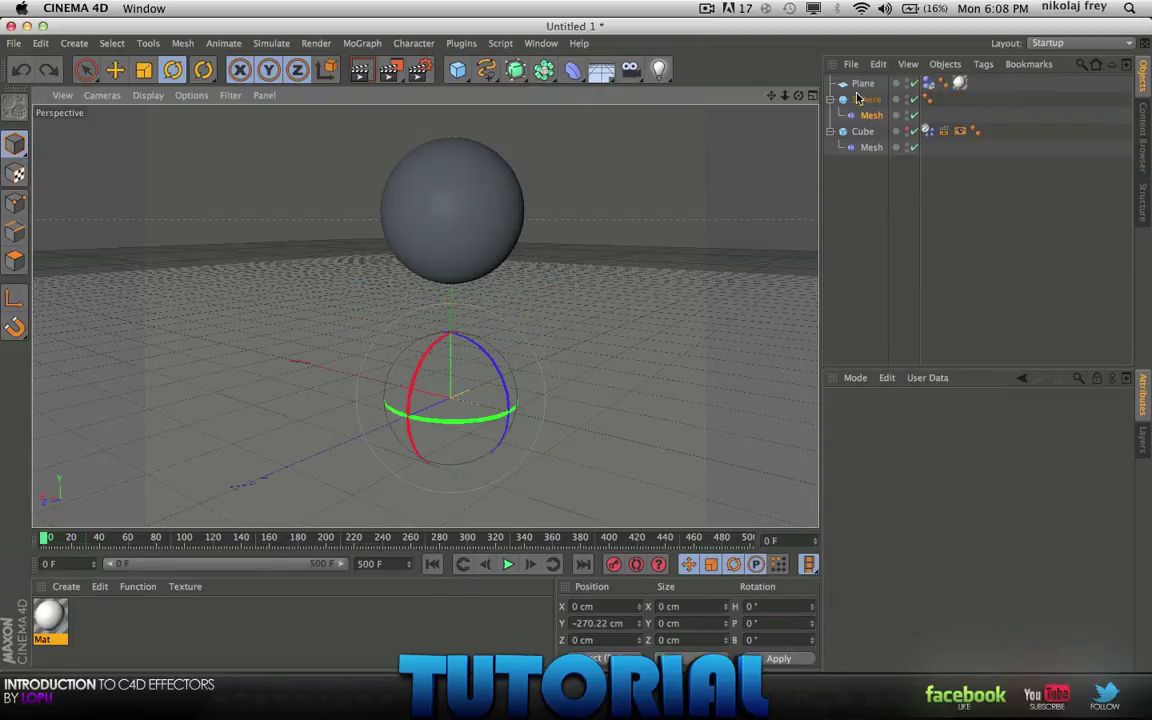
# Set the sphere's segments to 10 and deselect it.
pyautogui.click(857, 98)
pyautogui.doubleClick(925, 468)
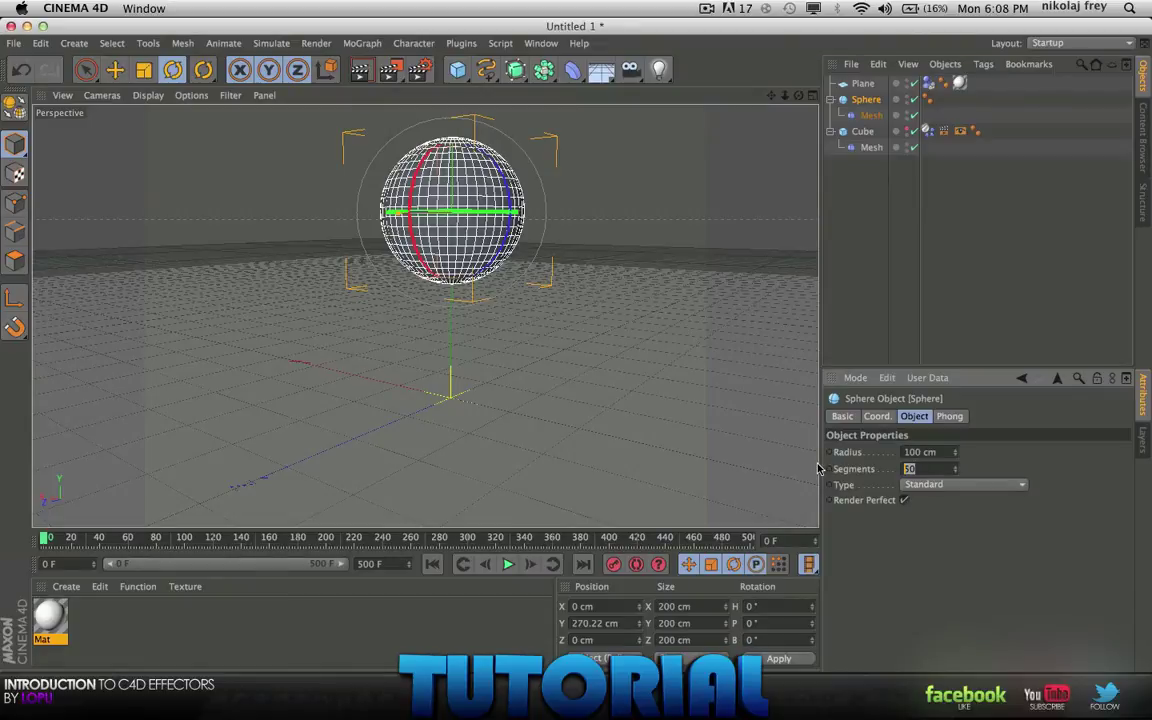
pyautogui.write('10')
pyautogui.press('Return')
pyautogui.click(866, 197)
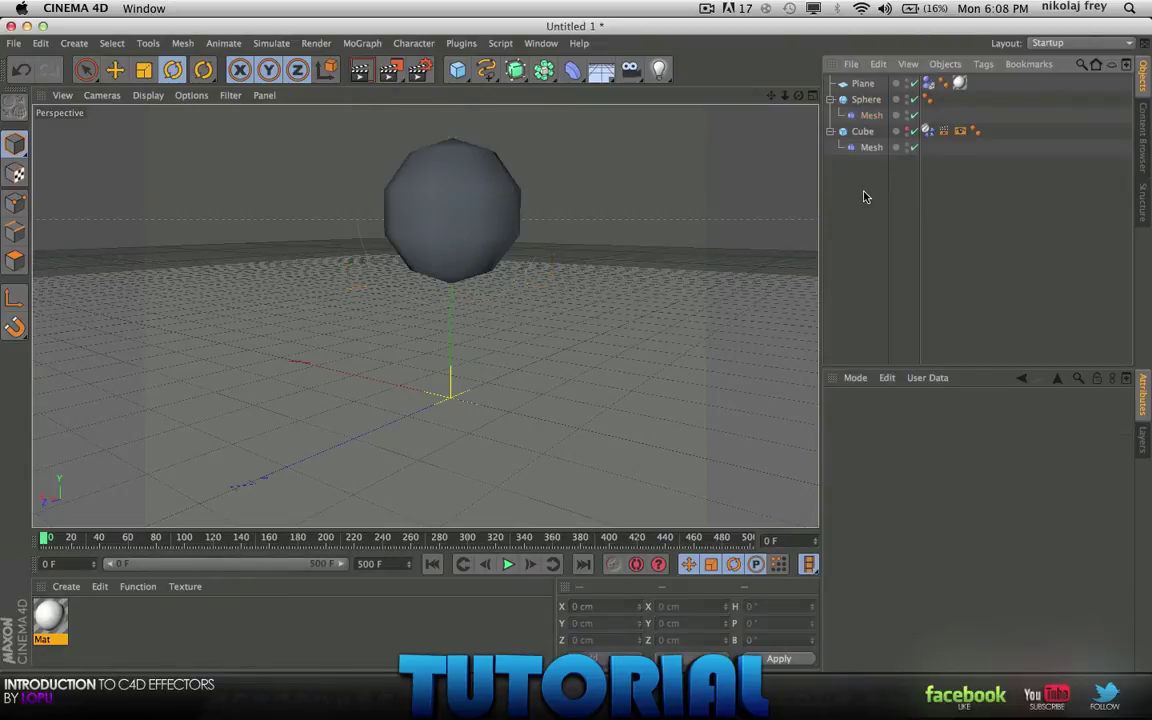
# Assign the low-segment sphere as the cage of its child Mesh deformer and initialize the deformer.
pyautogui.click(869, 116)
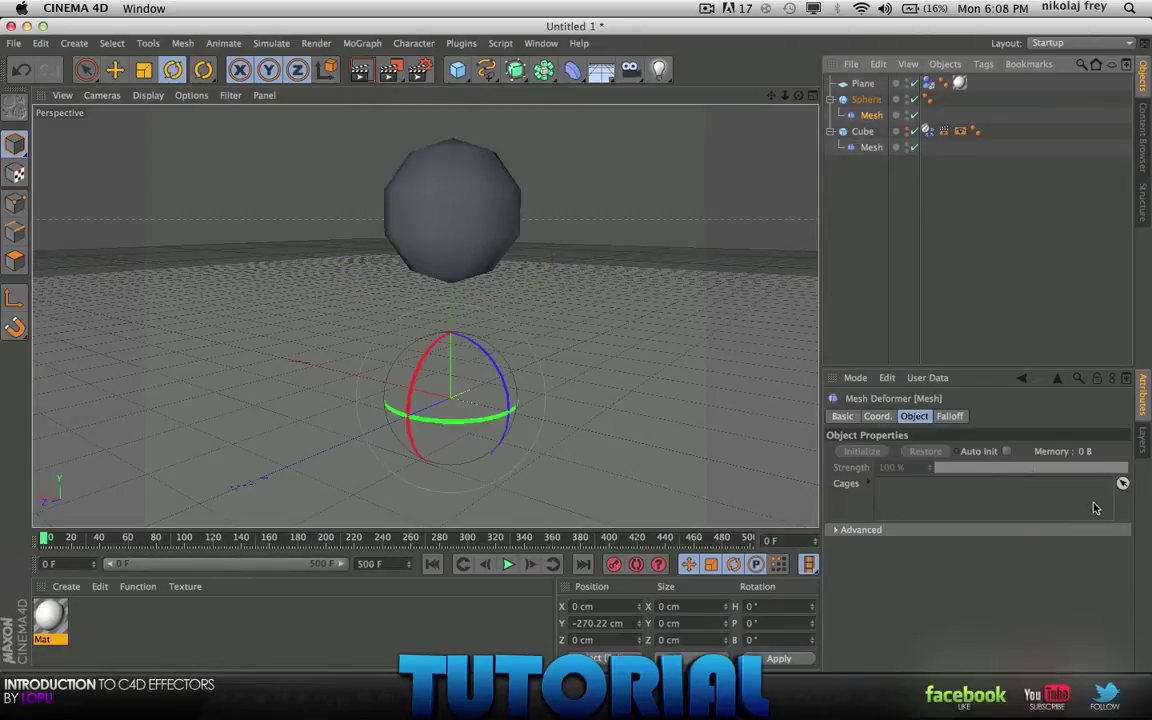
pyautogui.click(1123, 484)
pyautogui.click(489, 224)
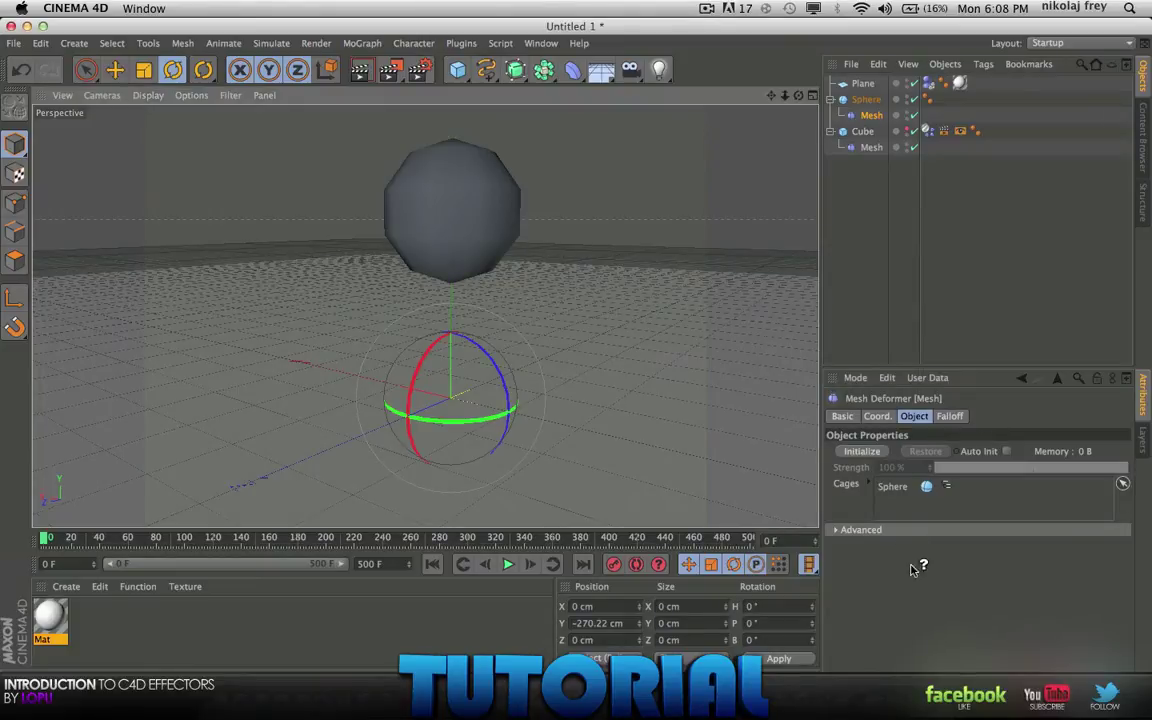
pyautogui.click(864, 454)
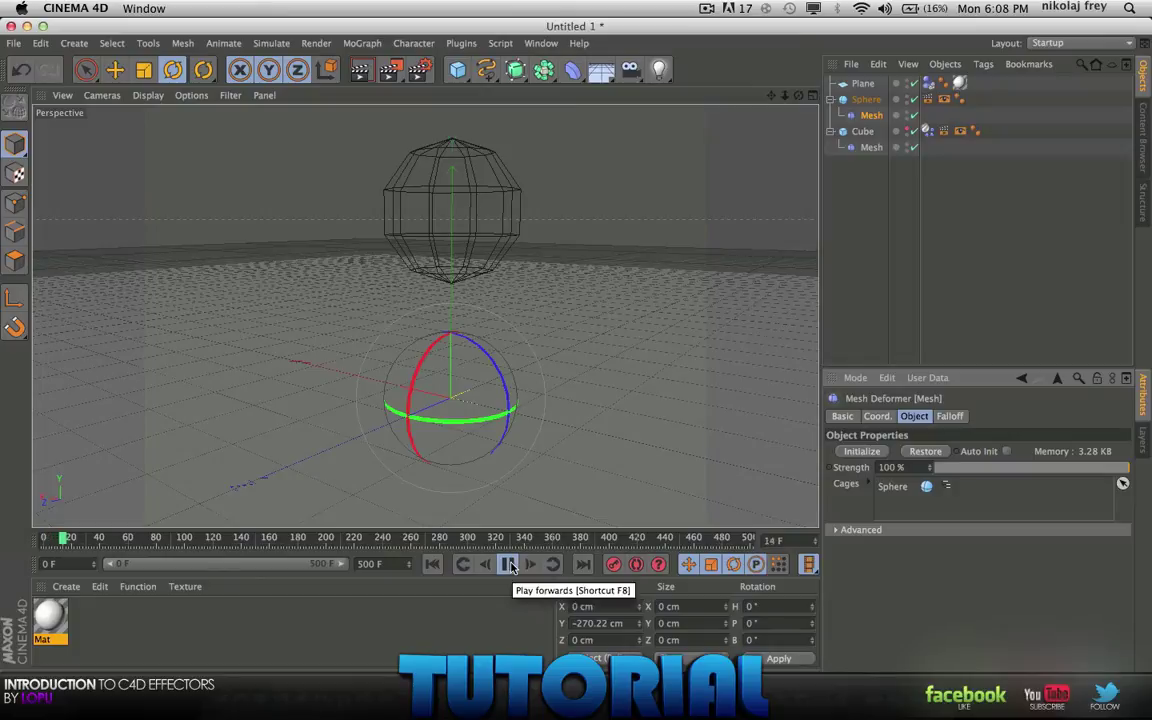
# Add a Soft Body simulation tag to the sphere.
pyautogui.rightClick(843, 108)
pyautogui.moveTo(960, 209)
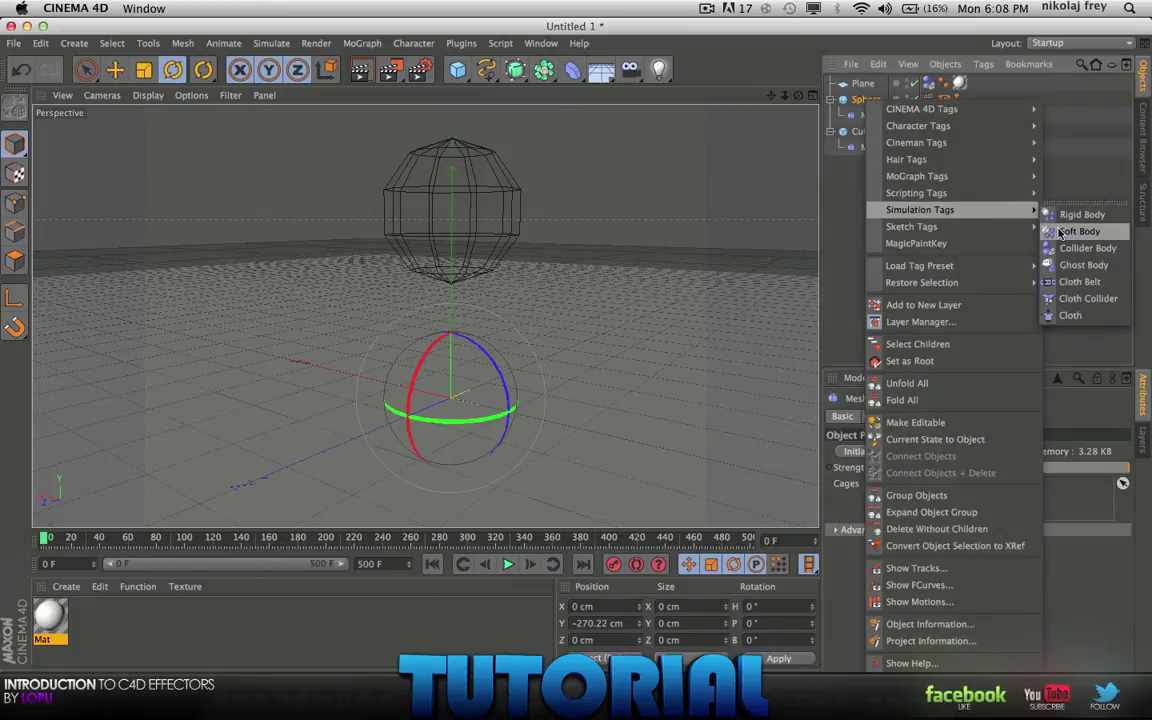
pyautogui.click(1062, 231)
# Play the simulation of the soft-body sphere with nothing selected and examine its bounce and deformation from several angles and distances.
pyautogui.click(507, 564)
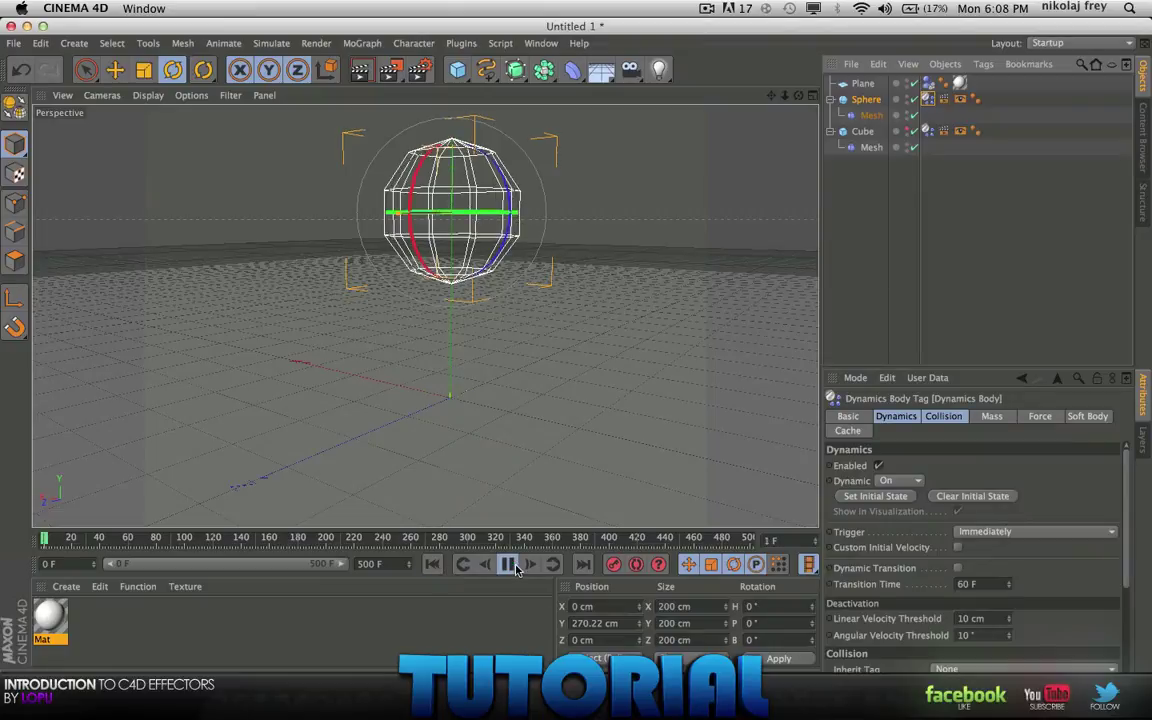
pyautogui.click(863, 250)
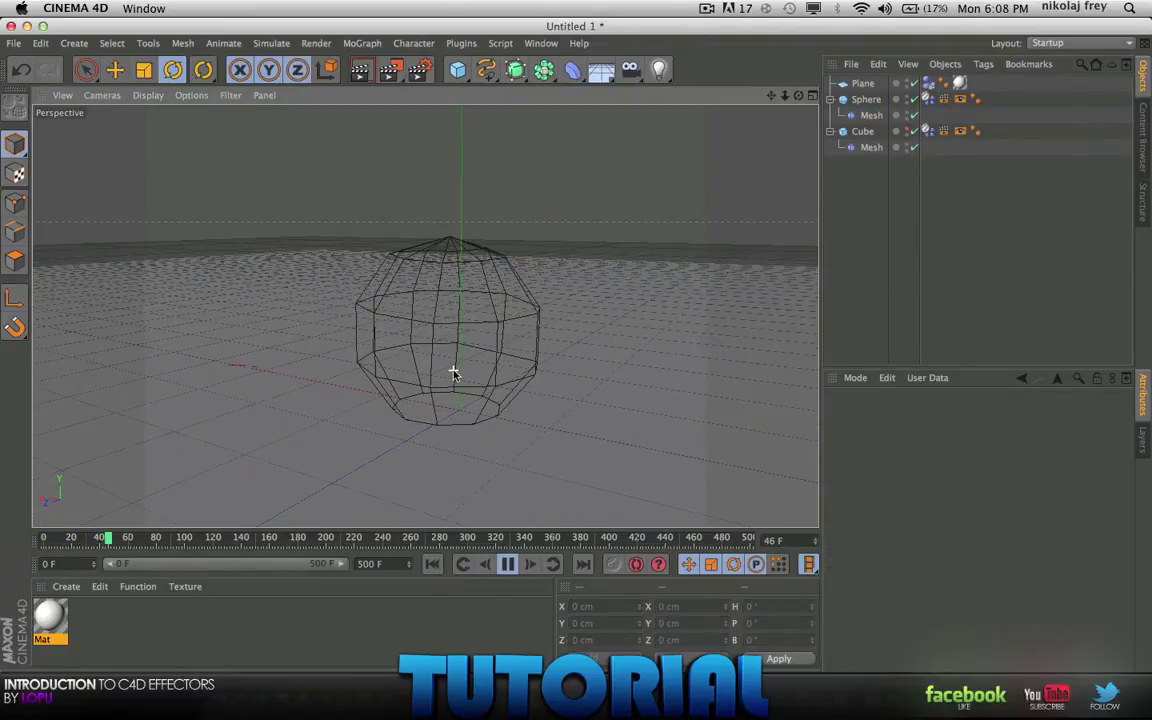
pyautogui.keyDown('alt'); pyautogui.moveTo(382, 387); pyautogui.dragTo(450, 424); pyautogui.keyUp('alt')
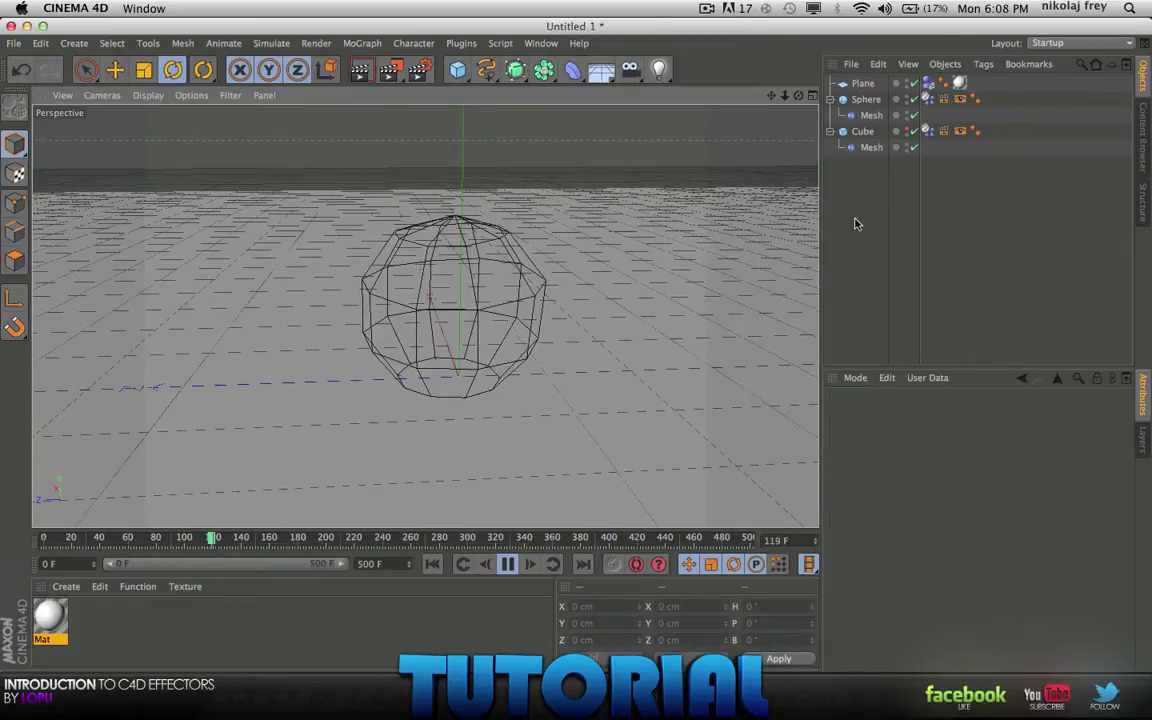
pyautogui.click(706, 9)
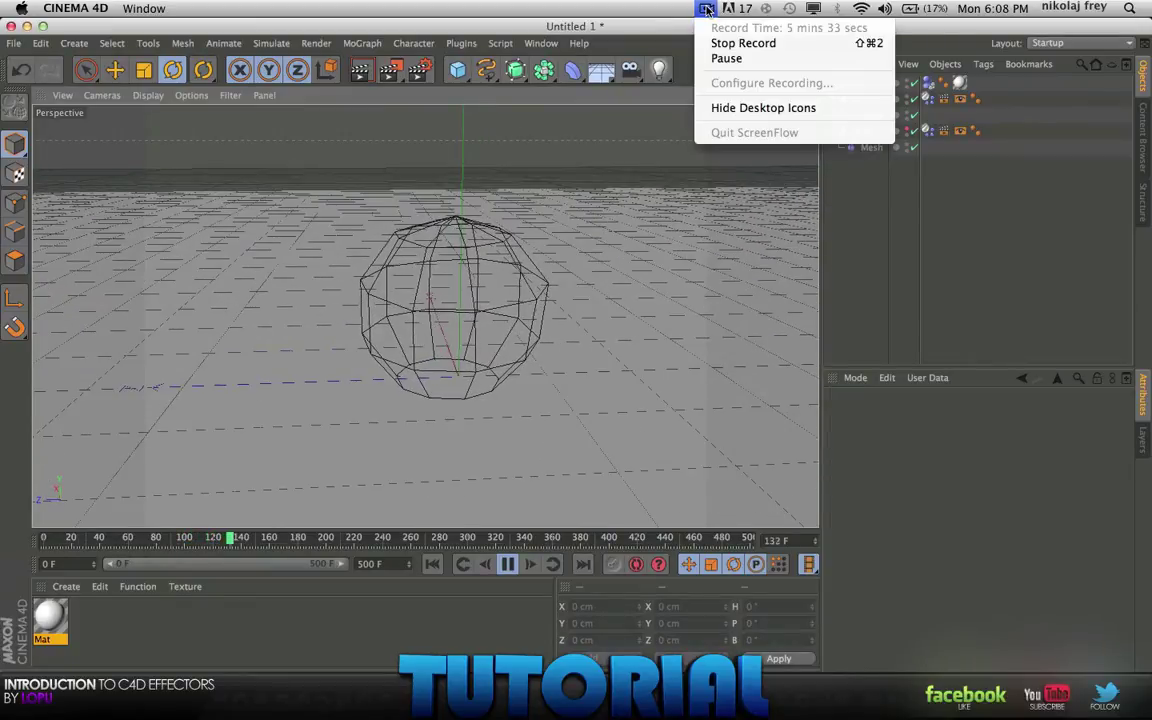
pyautogui.click(869, 260)
pyautogui.scroll(-3, 586, 288)
pyautogui.scroll(-3, 466, 393)
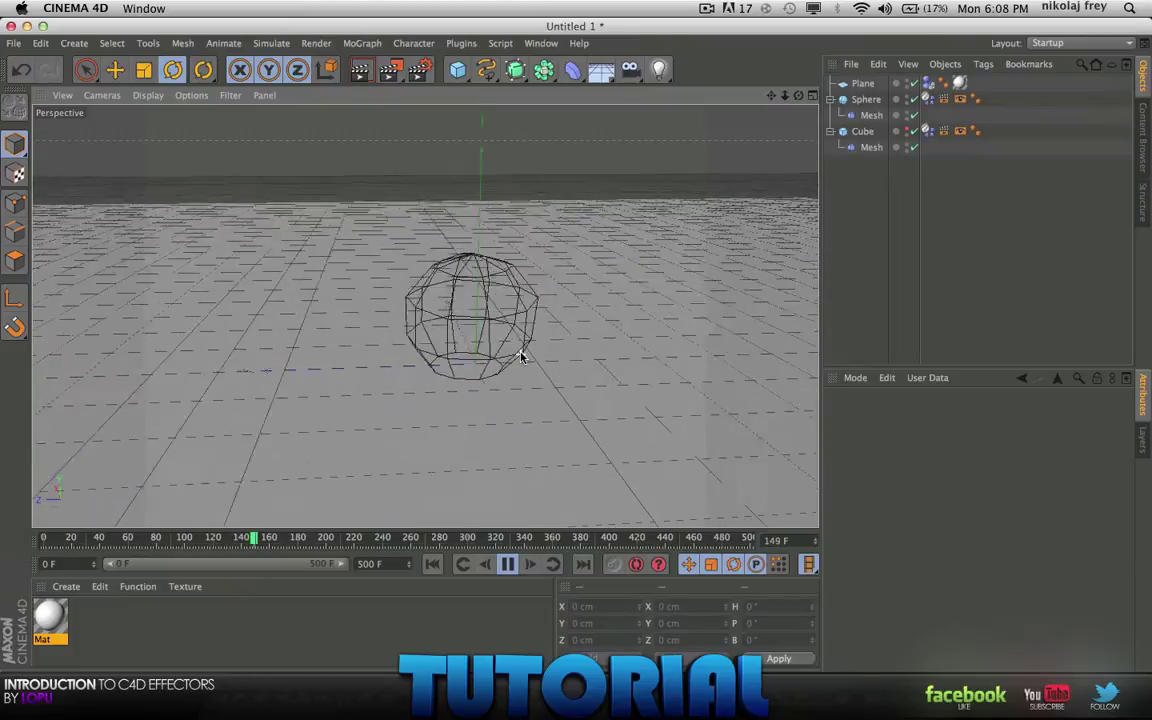
pyautogui.scroll(2, 505, 352)
pyautogui.keyDown('alt'); pyautogui.moveTo(578, 365); pyautogui.dragTo(352, 429); pyautogui.keyUp('alt')
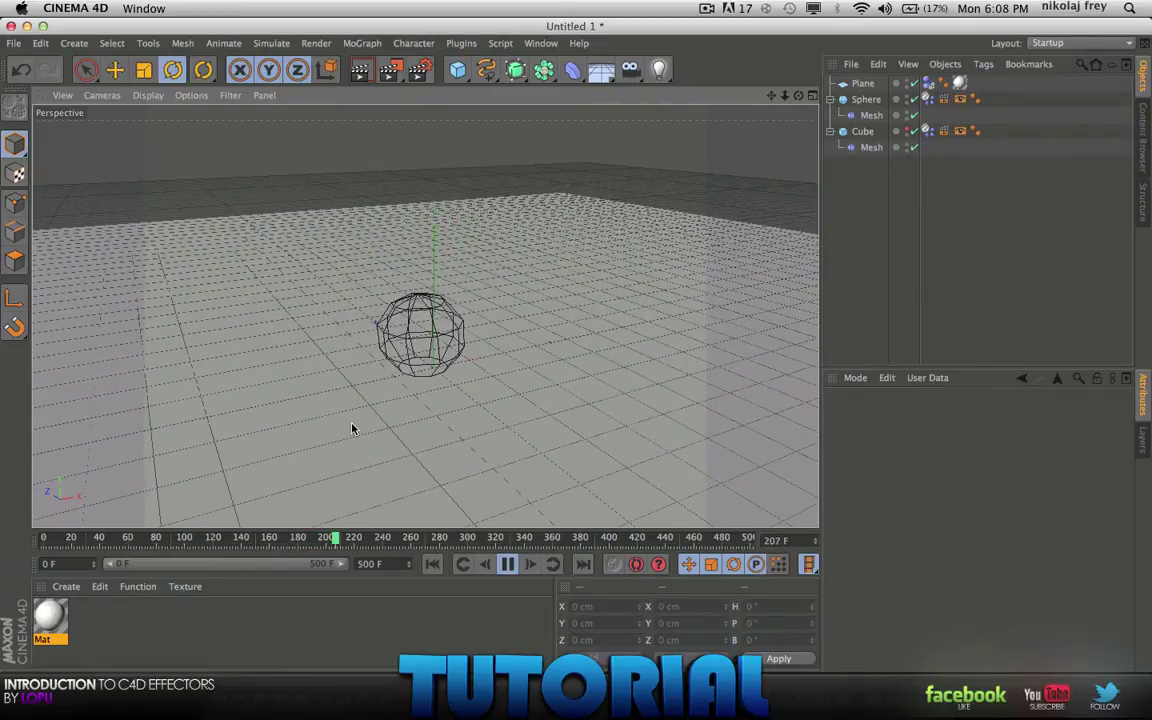